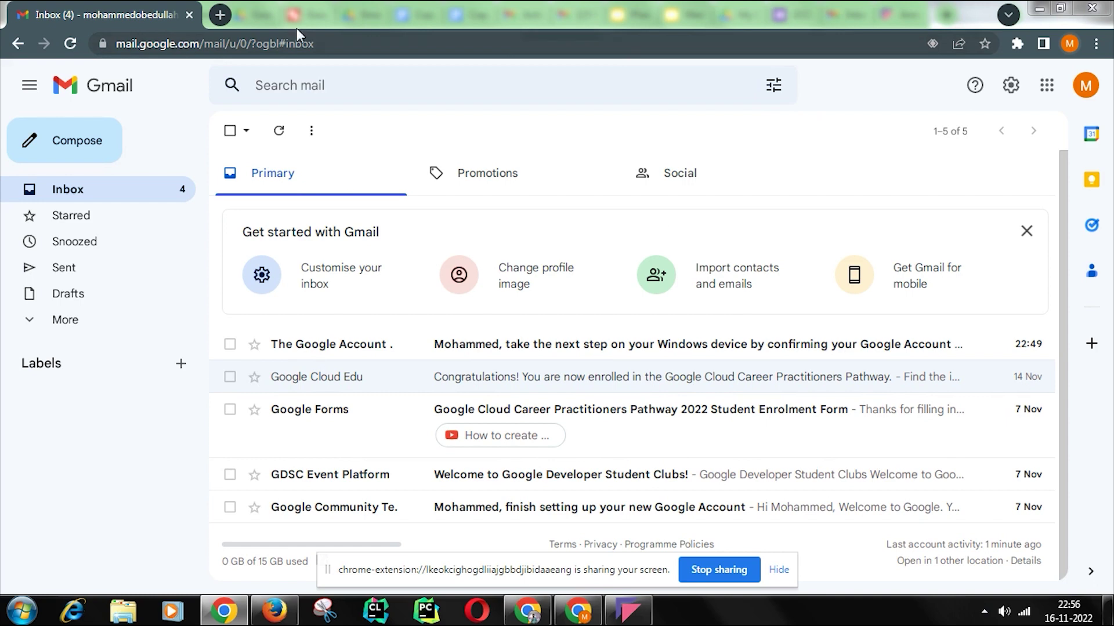
Step: Replace the old Gmail tab with a fresh tab and return to Gmail
left_click(221, 15)
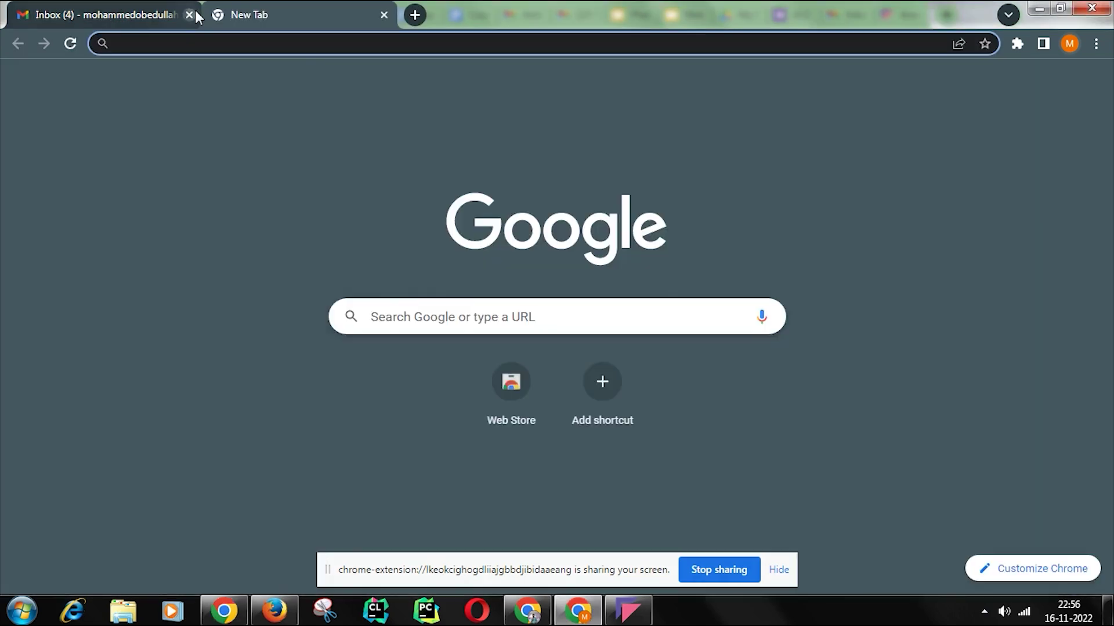
left_click(189, 14)
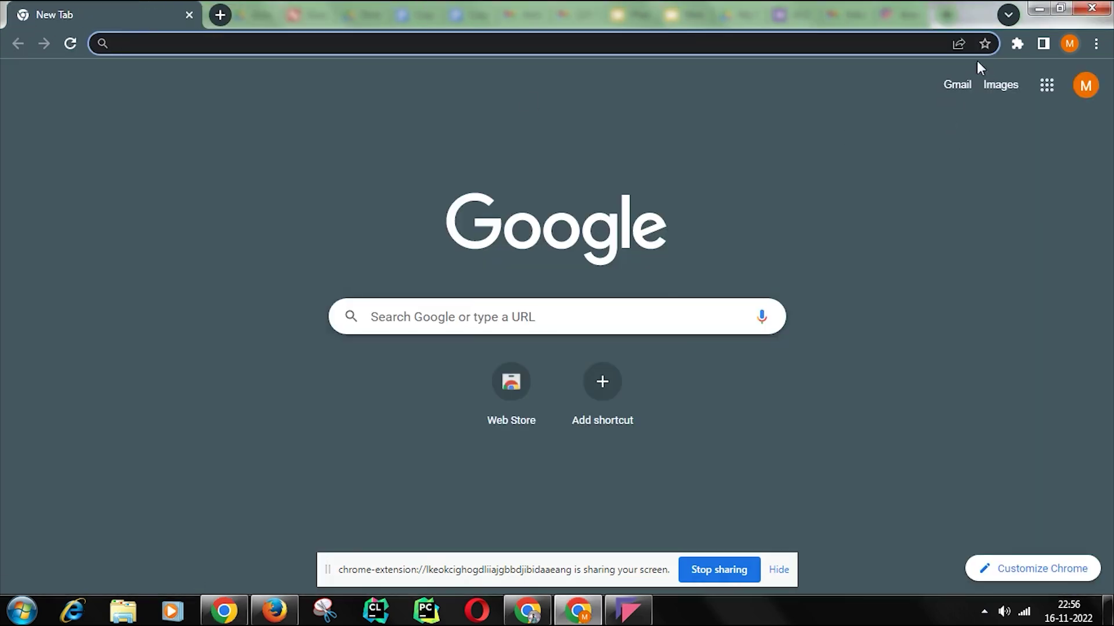
left_click(960, 84)
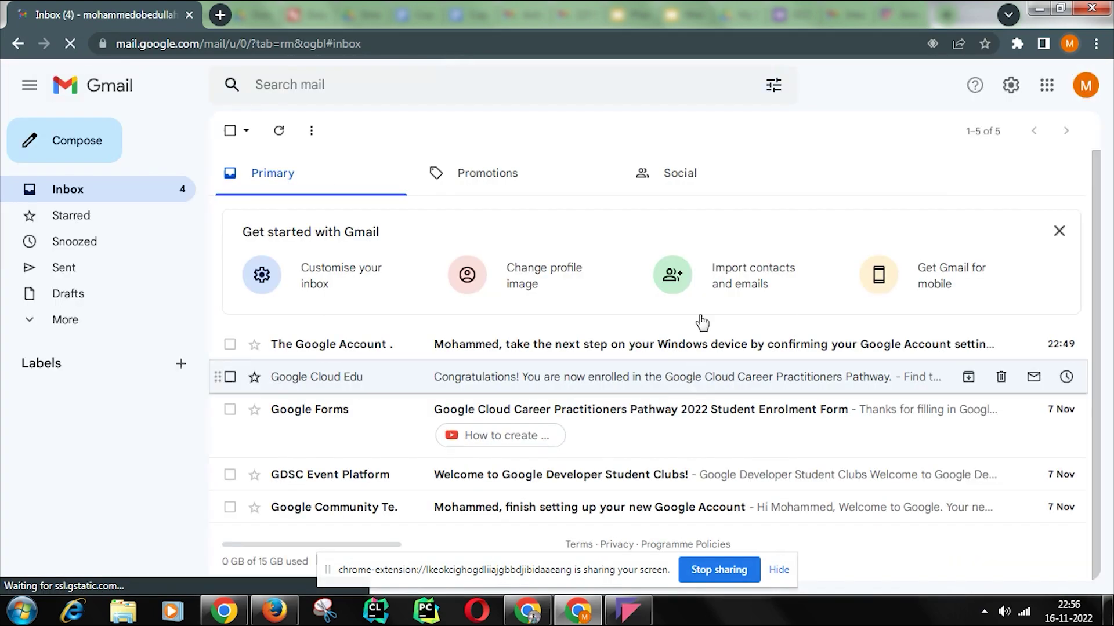
Step: Open the Google Cloud Edu enrolment email after briefly viewing the Google Forms email
left_click(552, 411)
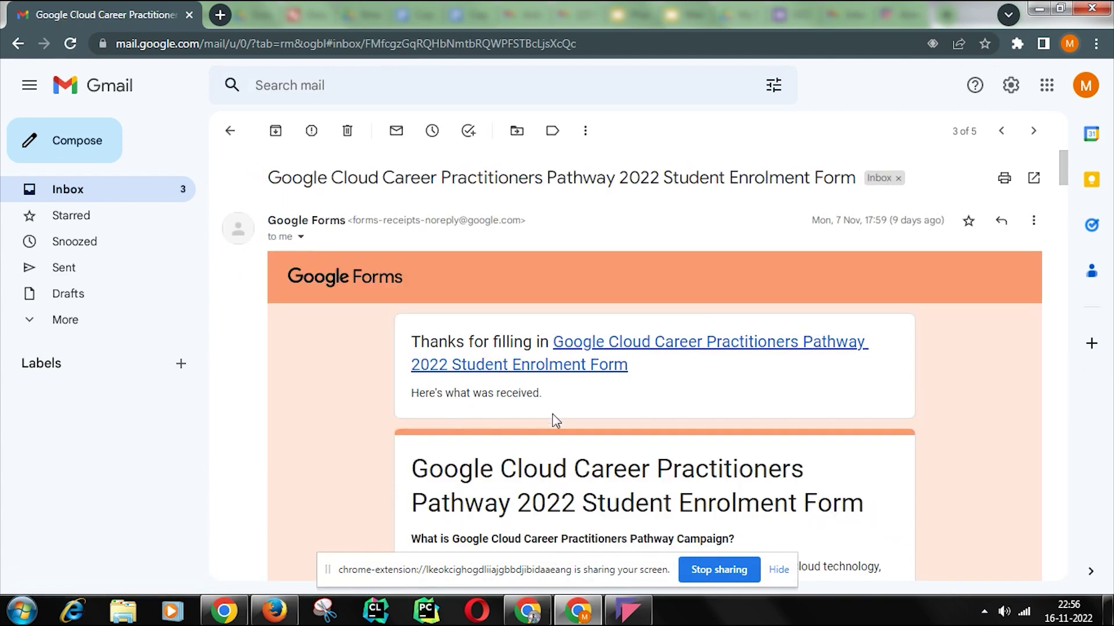
left_click(18, 43)
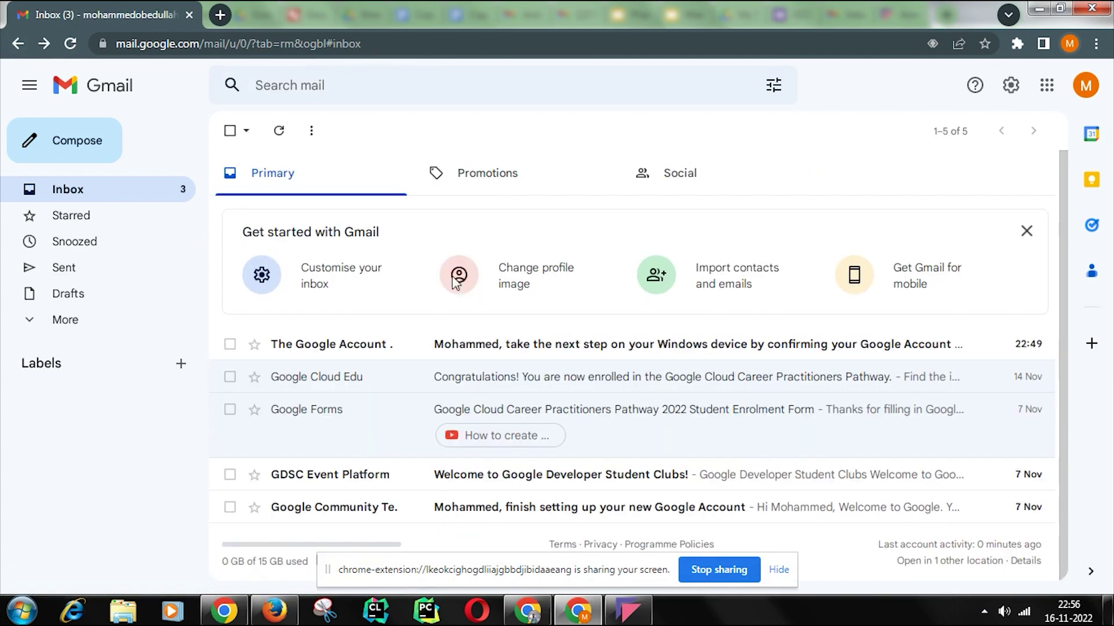
left_click(502, 377)
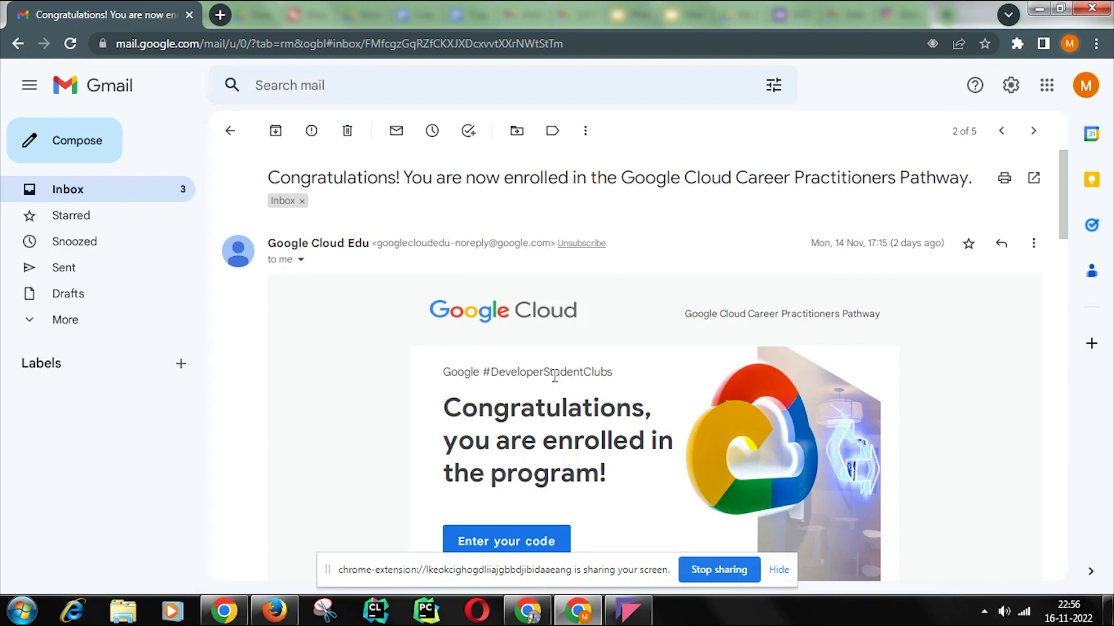
Step: Select the cloudskillsboost.google catalog URL in step 2 of 'Get your credits pass'
scroll(555, 376, "down", 10)
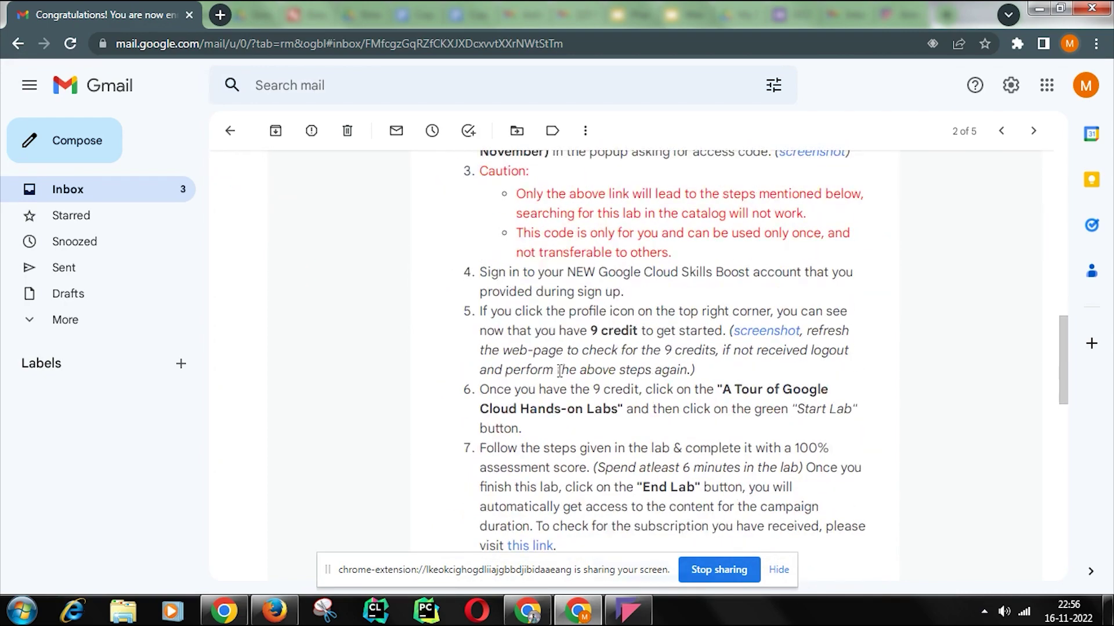
scroll(559, 370, "up", 4)
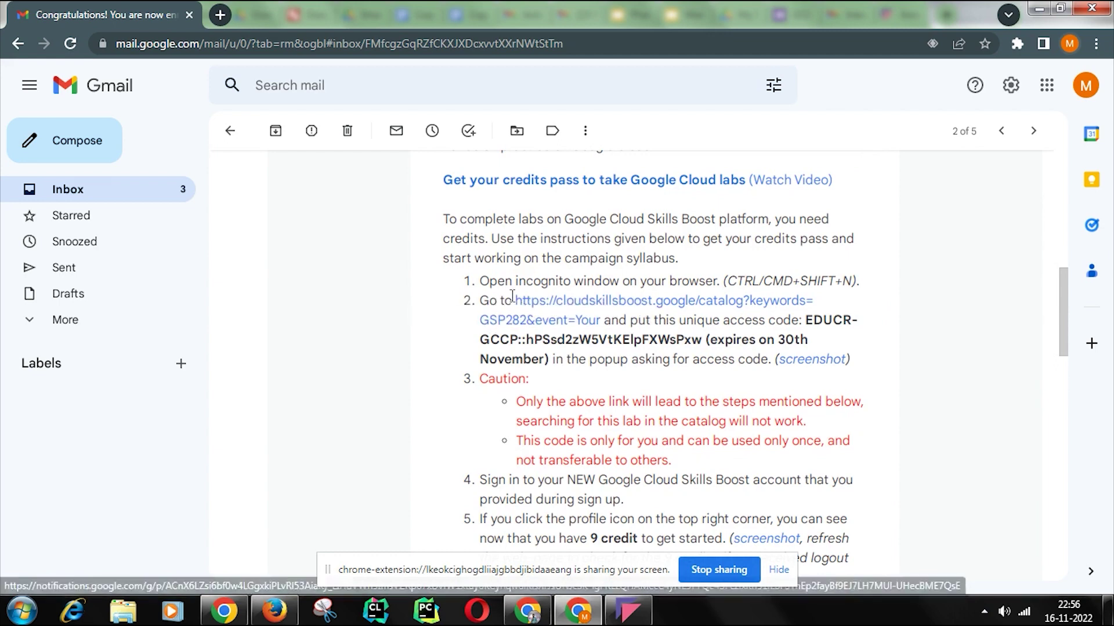
left_click_drag(511, 300, 601, 319)
key("ctrl+c")
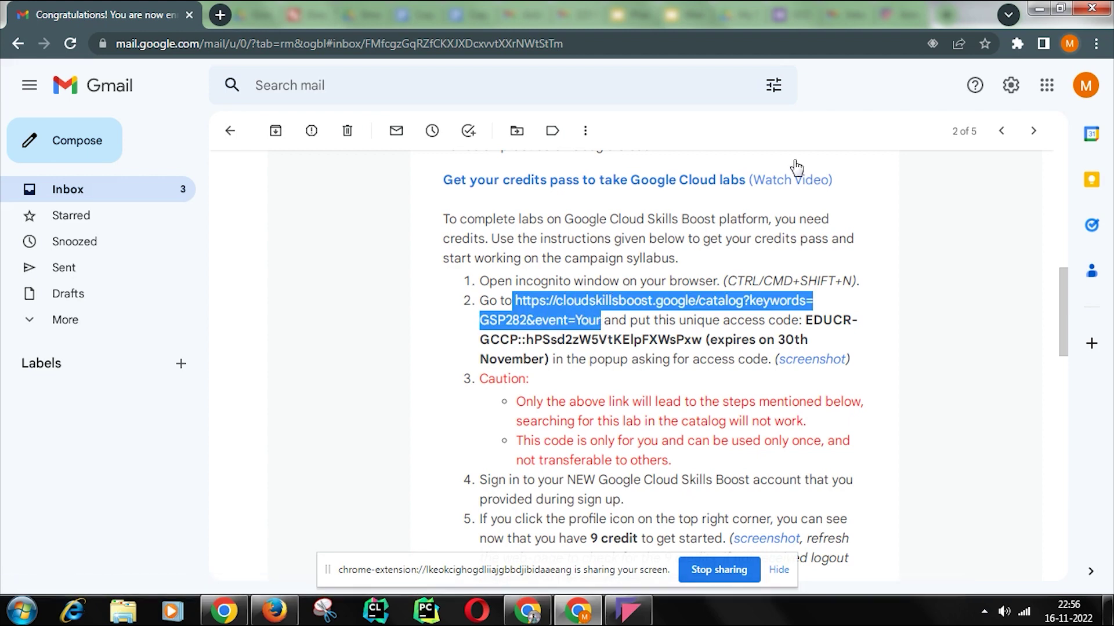
Step: Load the copied GSP282 catalog link in a new incognito Chrome window
left_click(1095, 45)
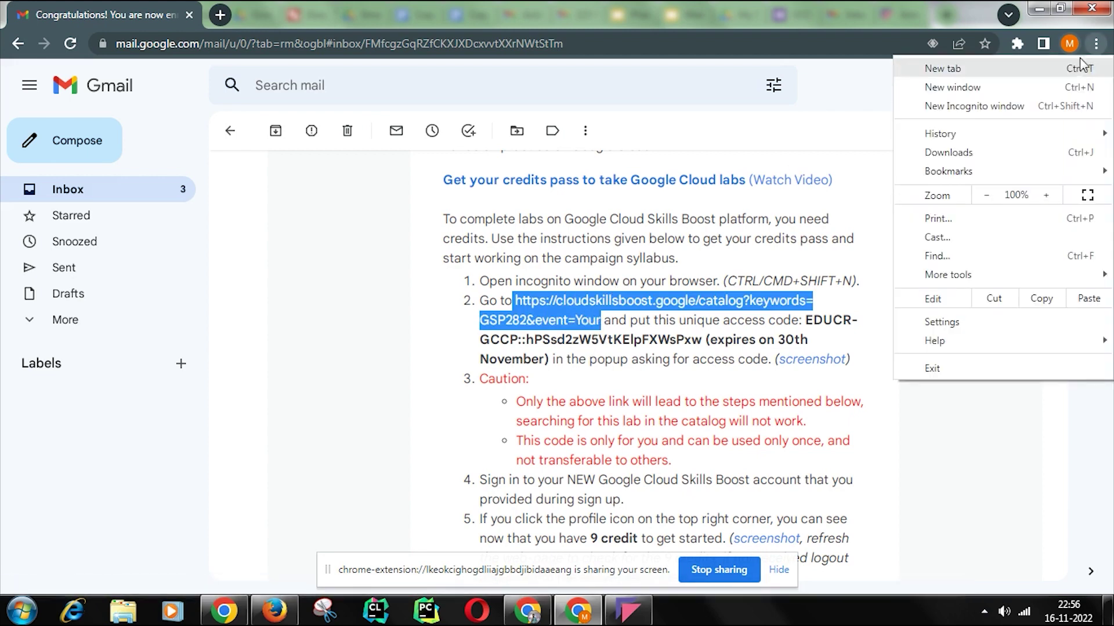
left_click(1035, 108)
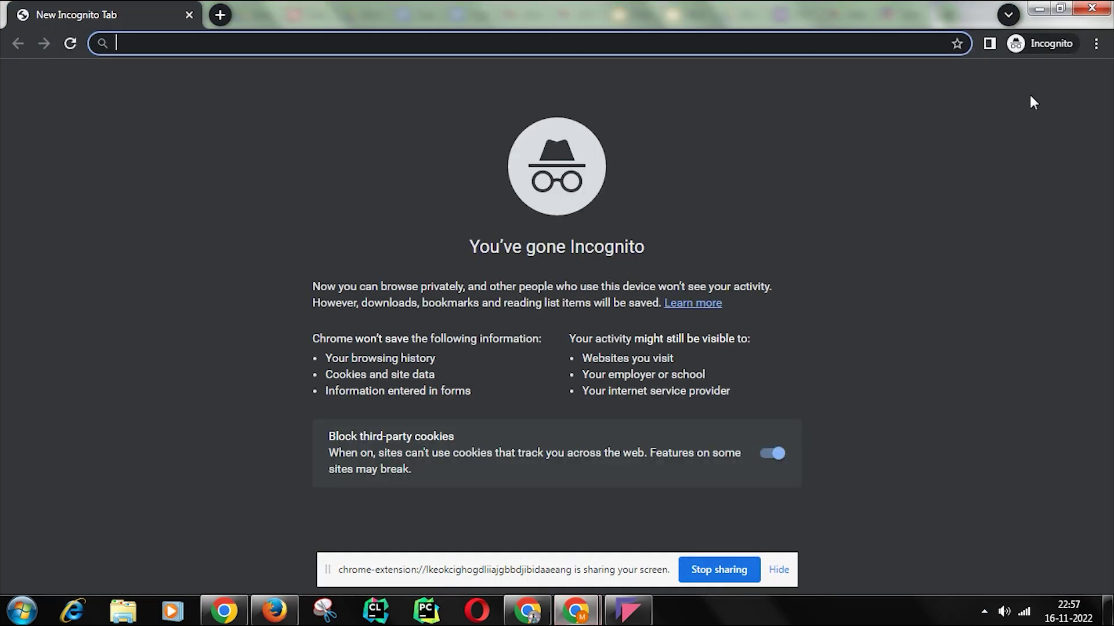
key("ctrl+v")
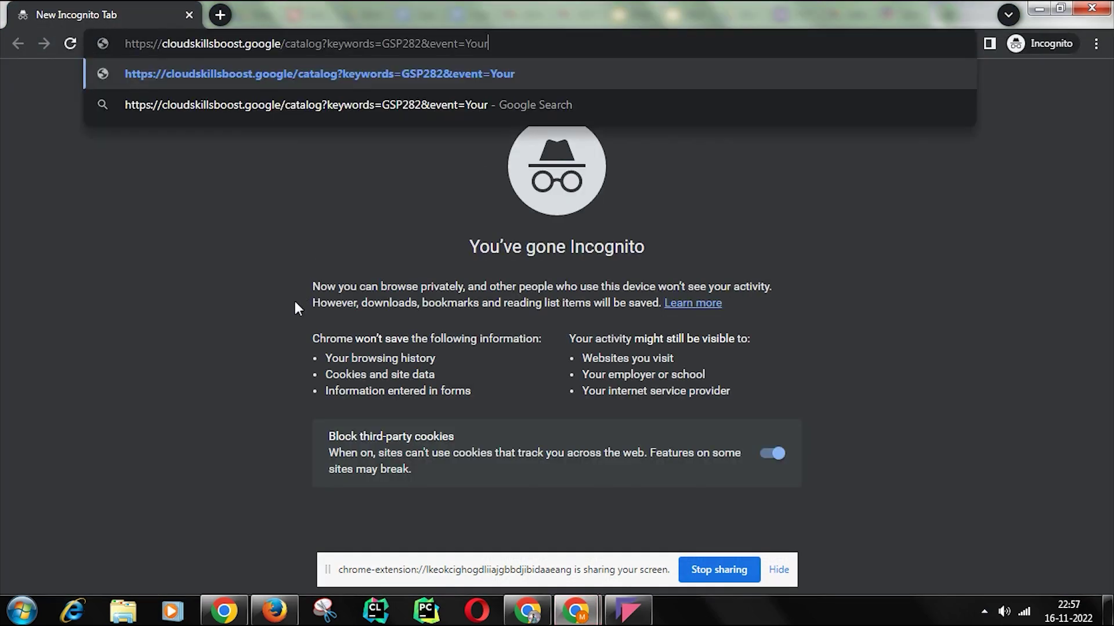
key("Return")
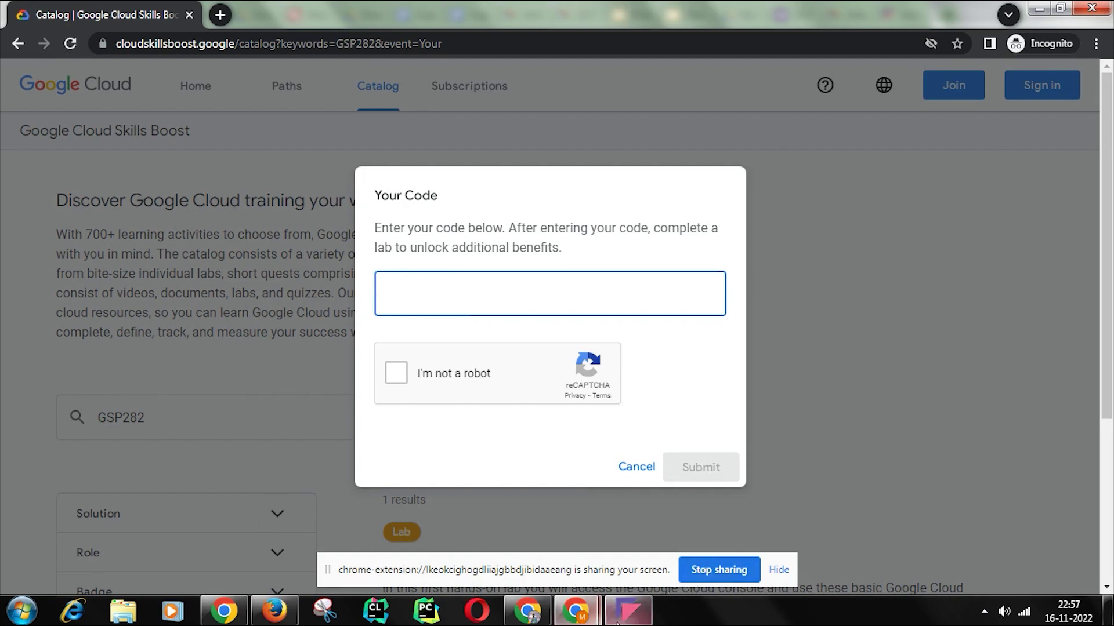
Step: Select the unique access code in the Gmail enrolment email
mouse_move(580, 615)
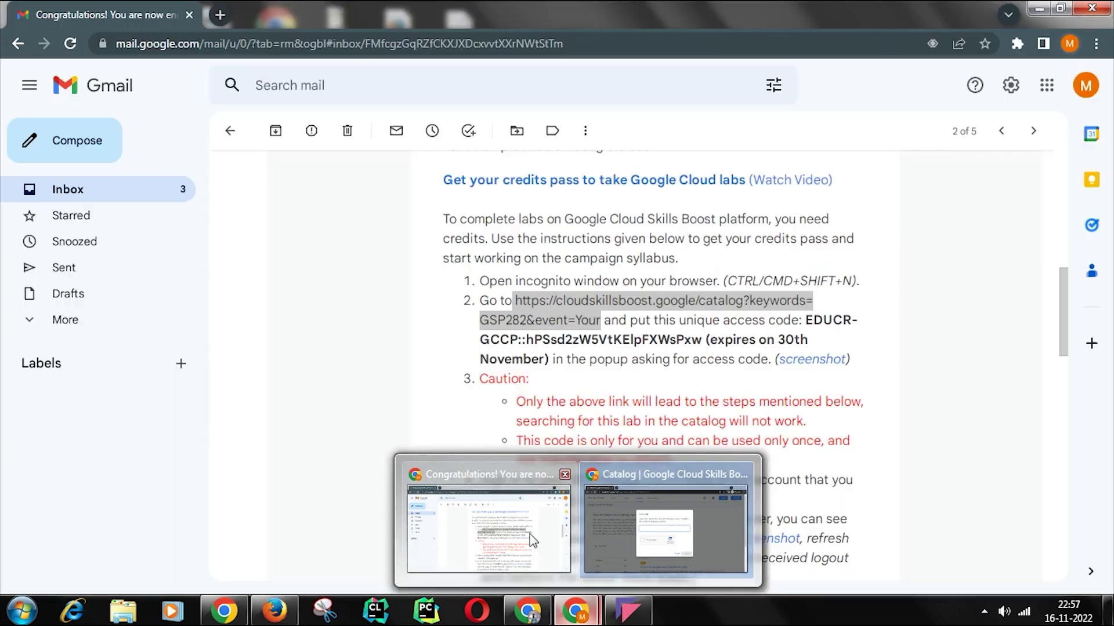
left_click(532, 541)
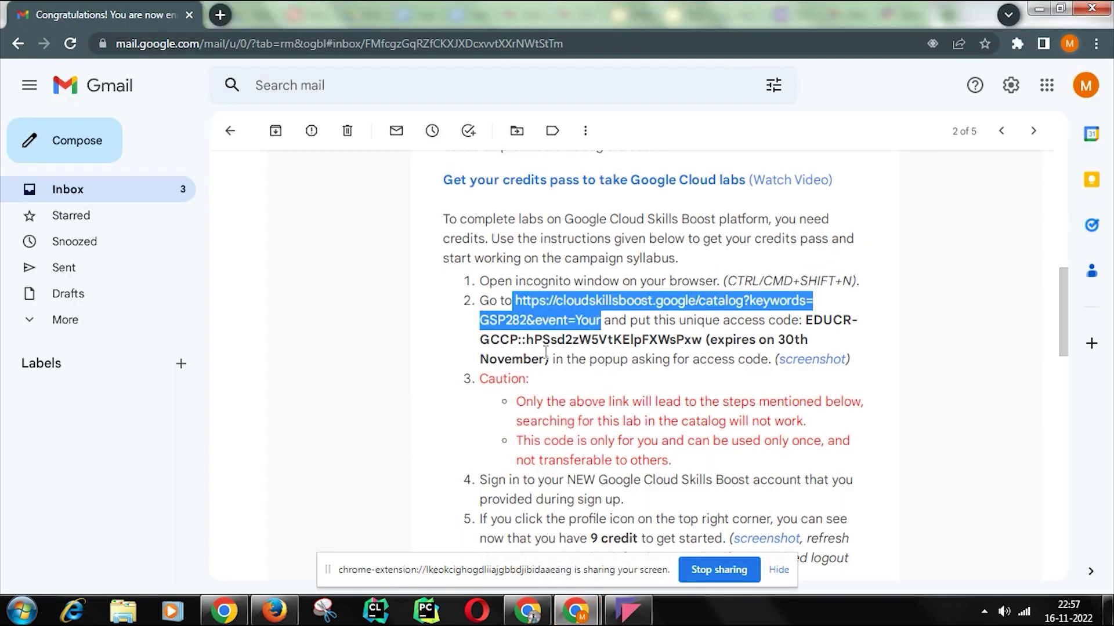
left_click_drag(804, 322, 700, 341)
key("ctrl+c")
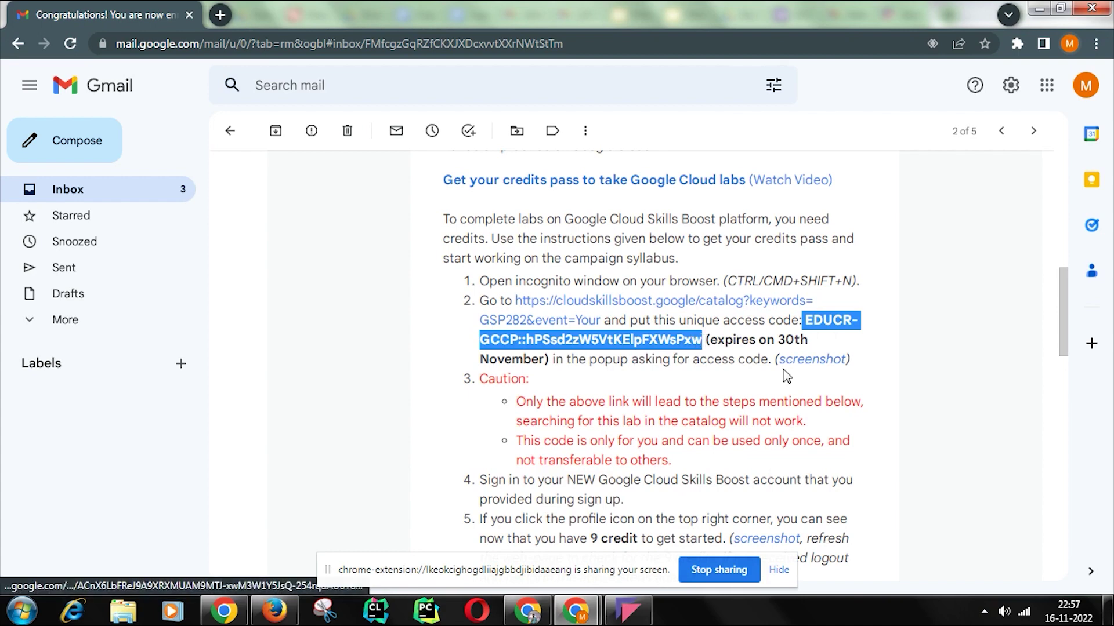
Step: Paste the access code into Your Code, pass reCAPTCHA and submit it
left_click(584, 620)
left_click(676, 522)
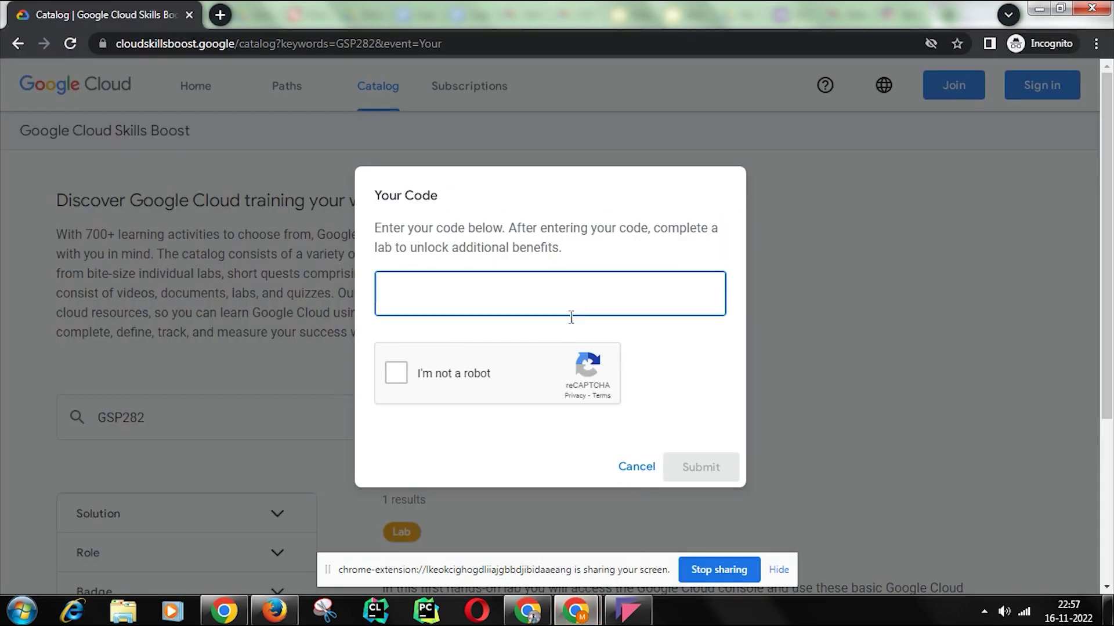
key("ctrl+v")
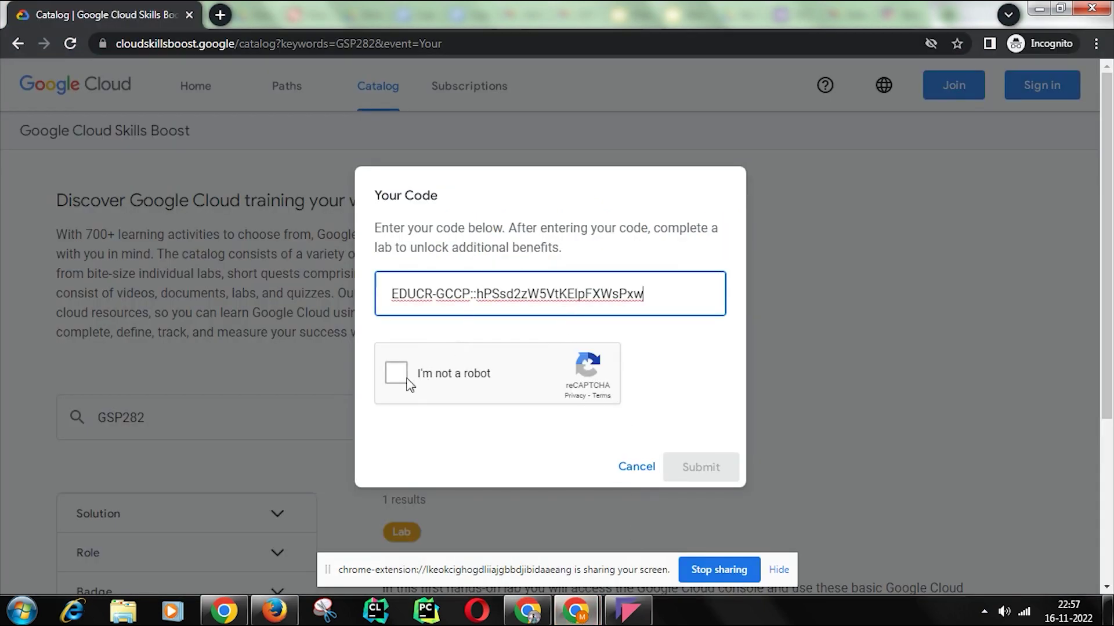
left_click(405, 382)
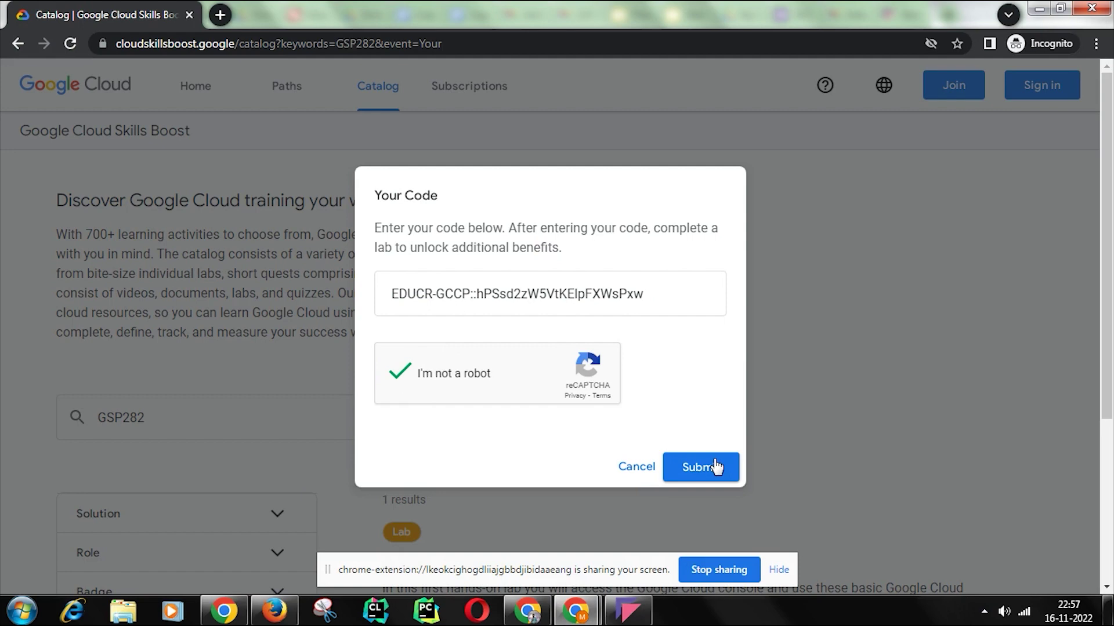
left_click(717, 467)
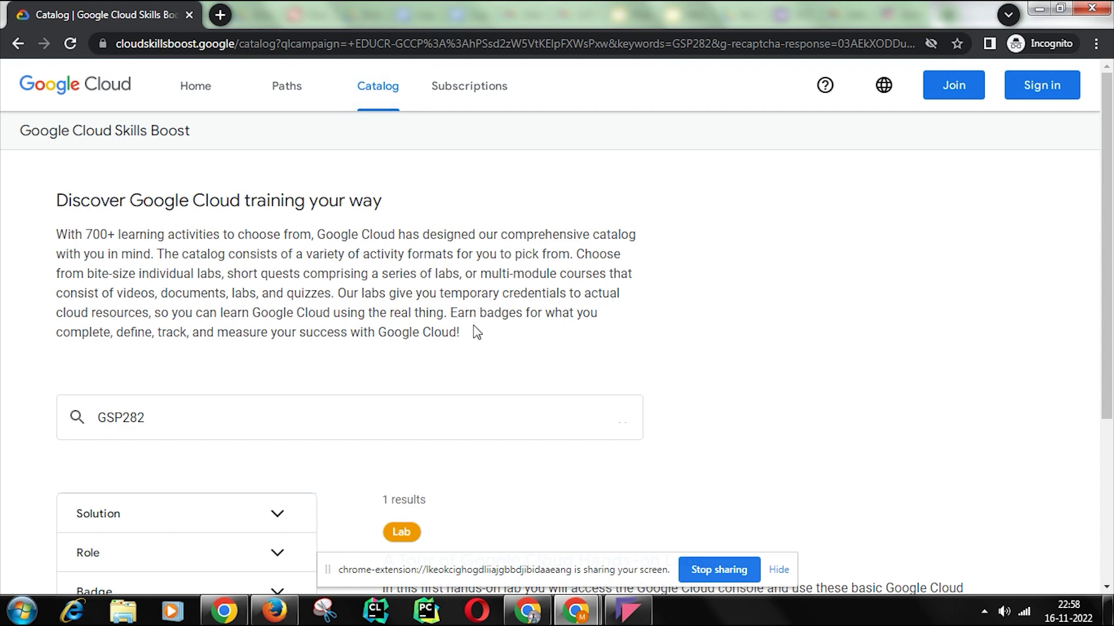
Step: Sign in with Google and submit the account's e-mail address
left_click(1053, 87)
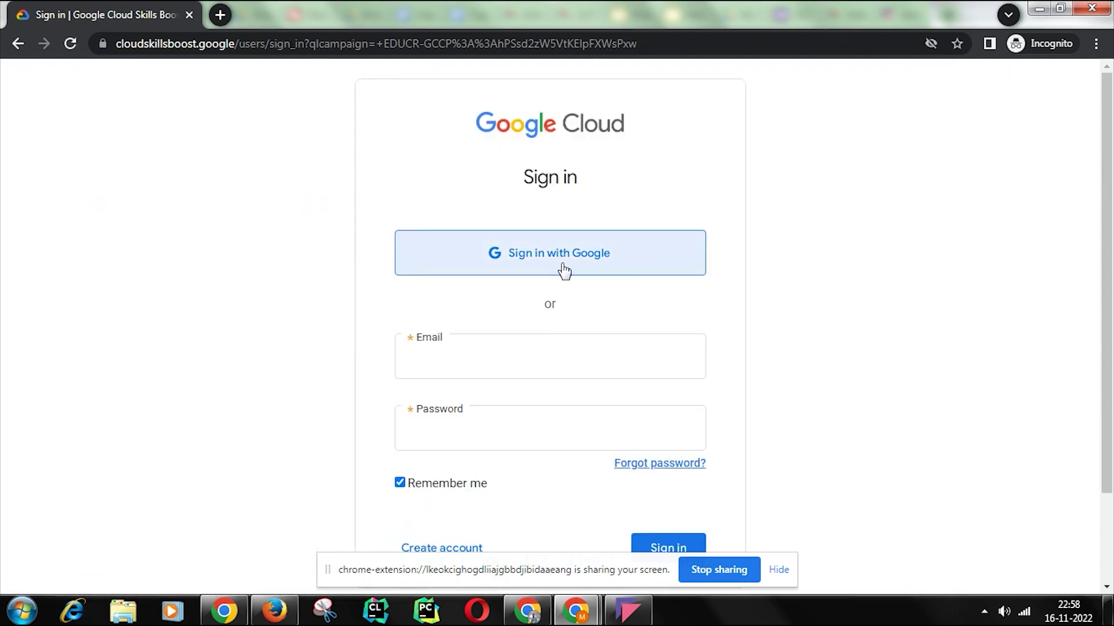
left_click(564, 270)
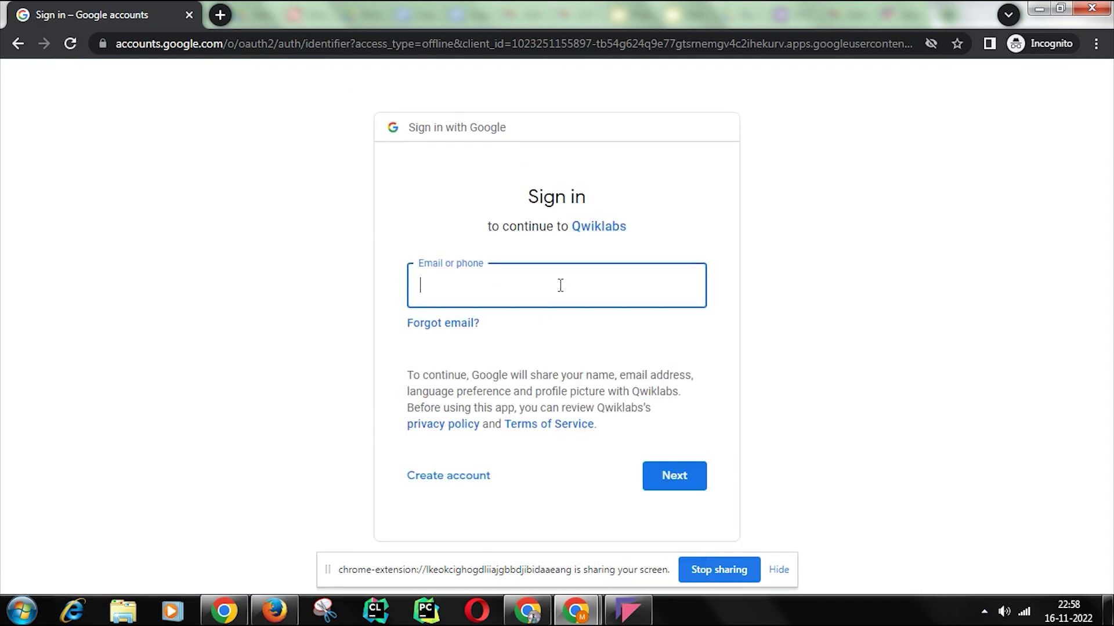
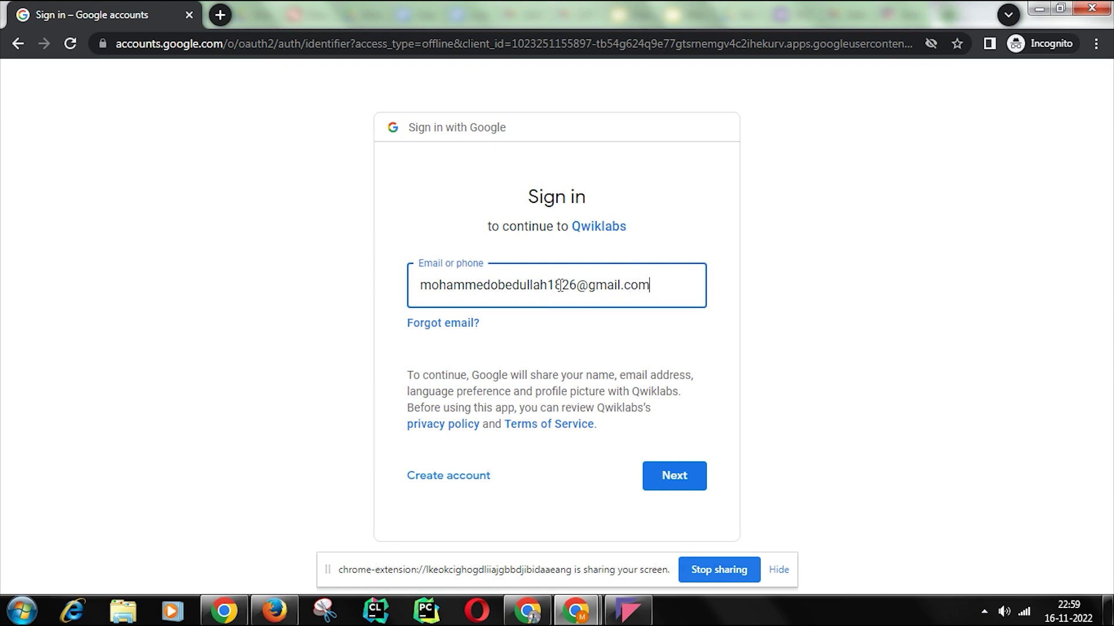
left_click(674, 475)
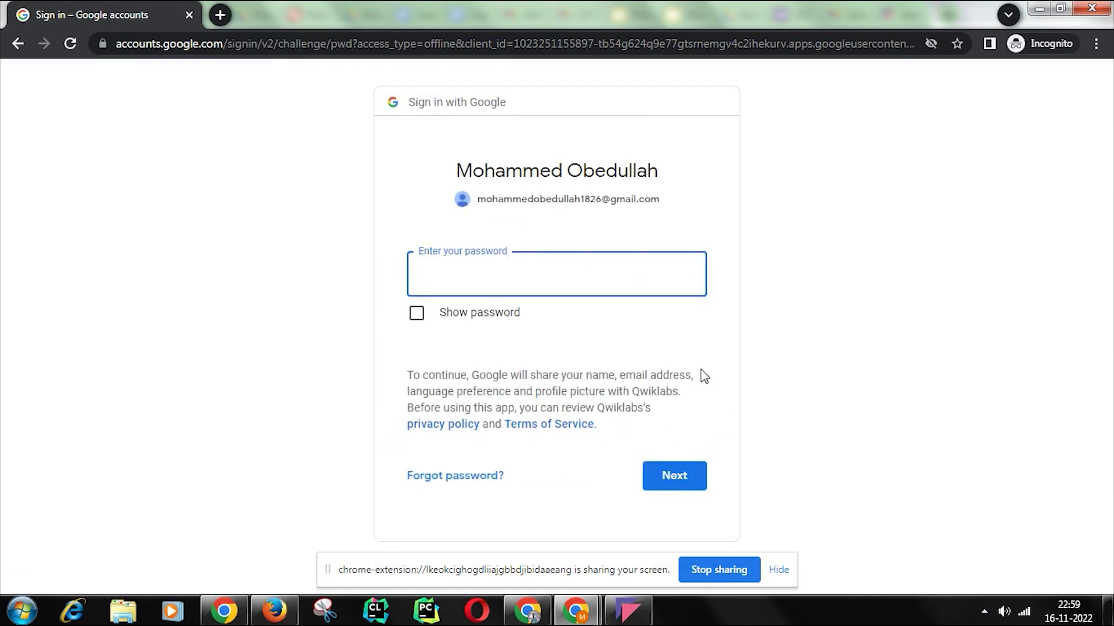
Step: Enter the account password to complete Google sign-in
type("•••••••••")
key("Return")
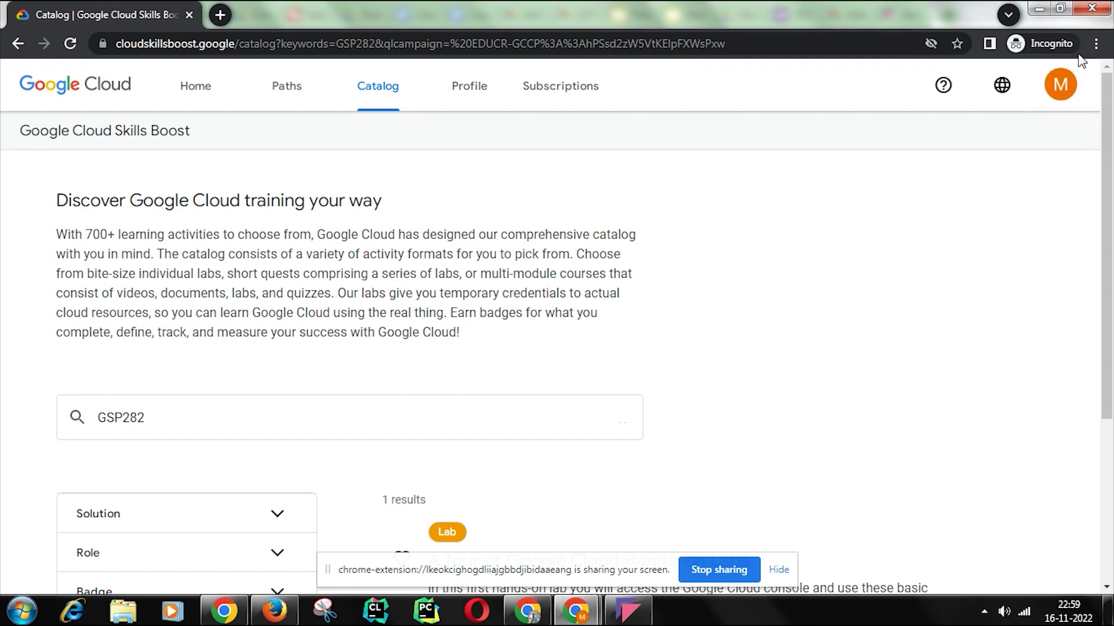
Step: Check the account menu's 0 Credits balance, reload the page and check it again
left_click(1066, 88)
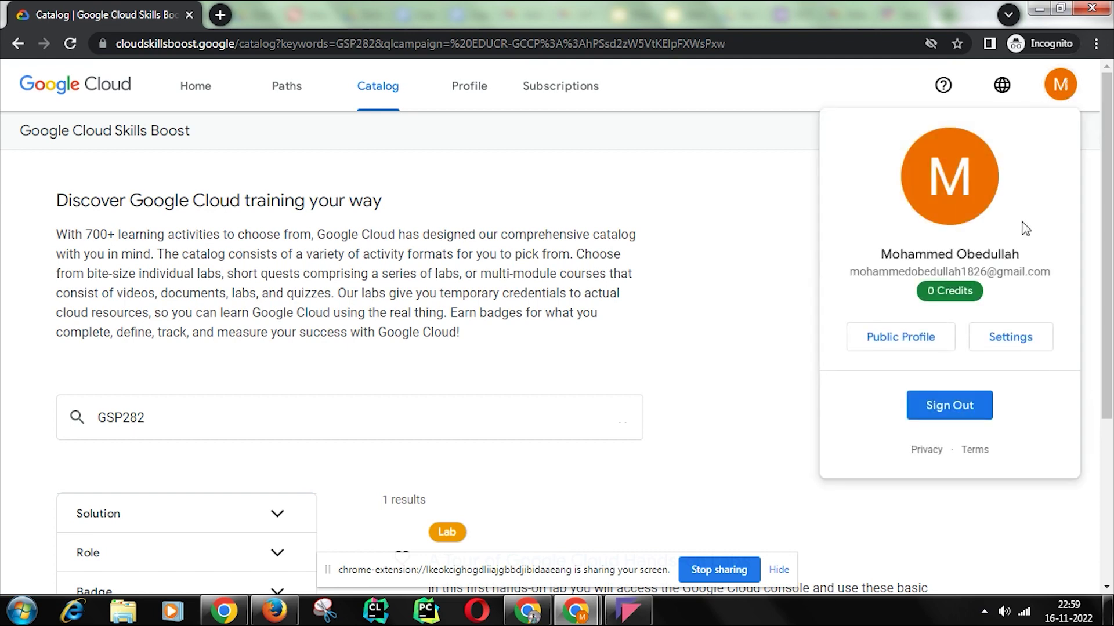
left_click_drag(980, 288, 904, 301)
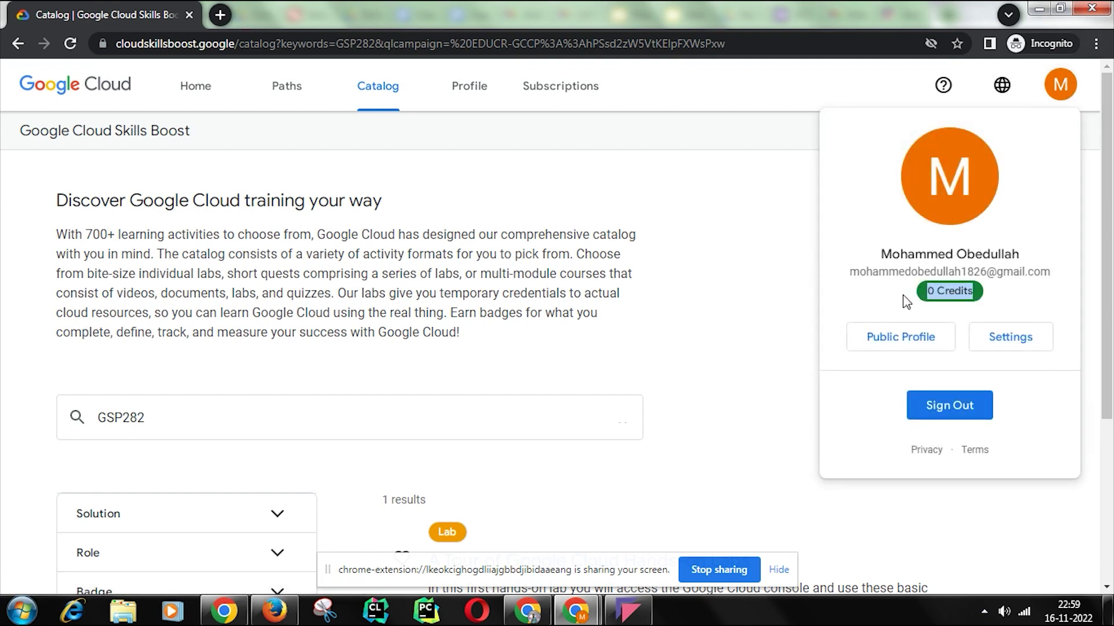
left_click(70, 43)
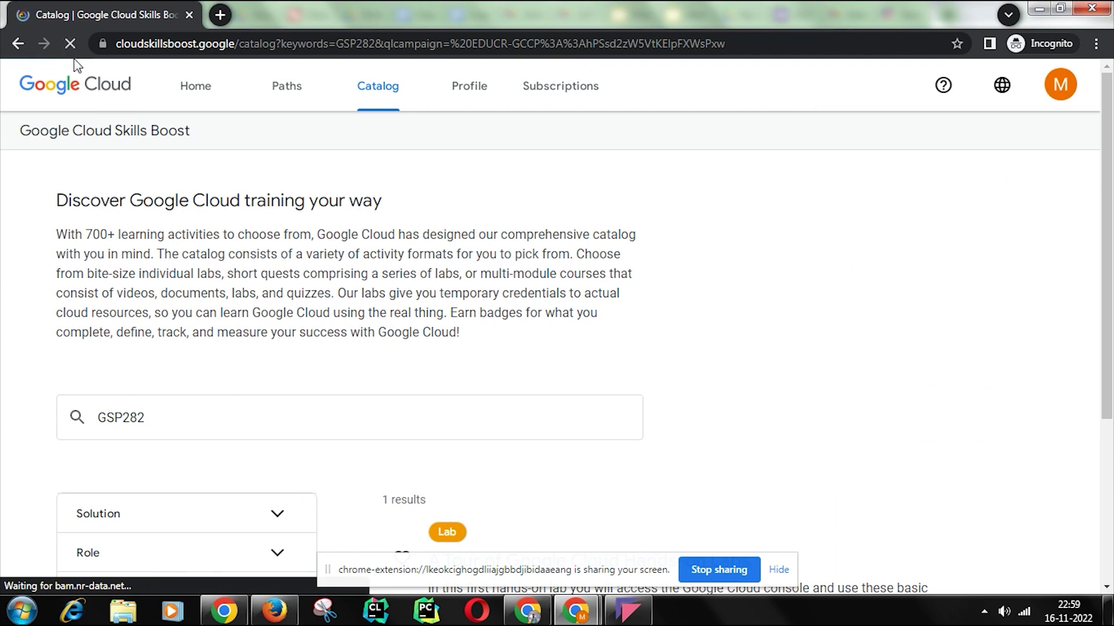
left_click(1054, 85)
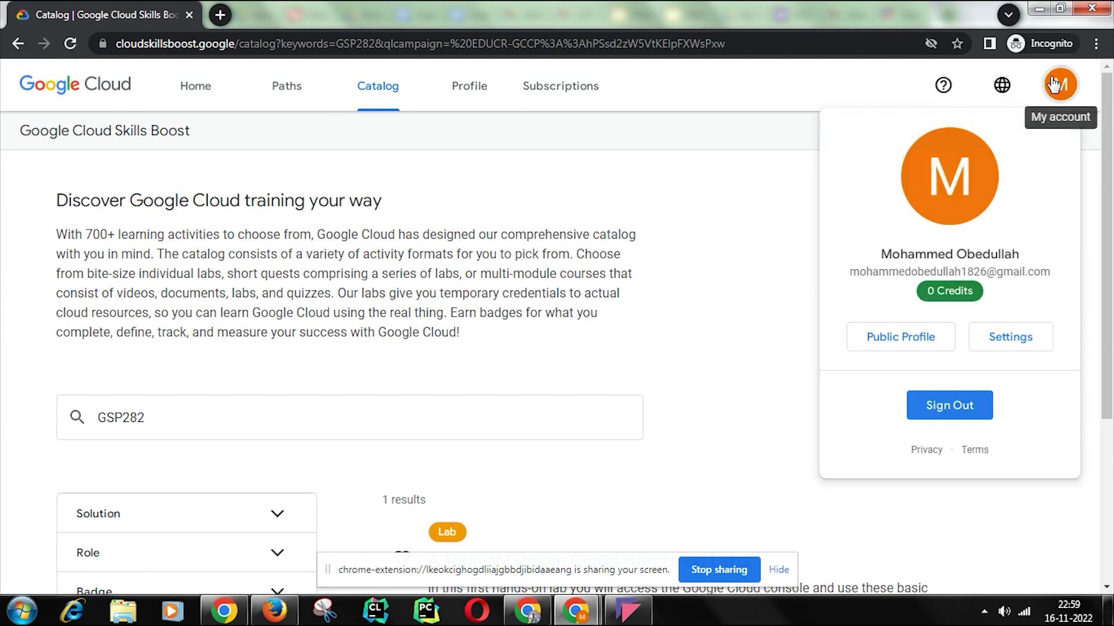
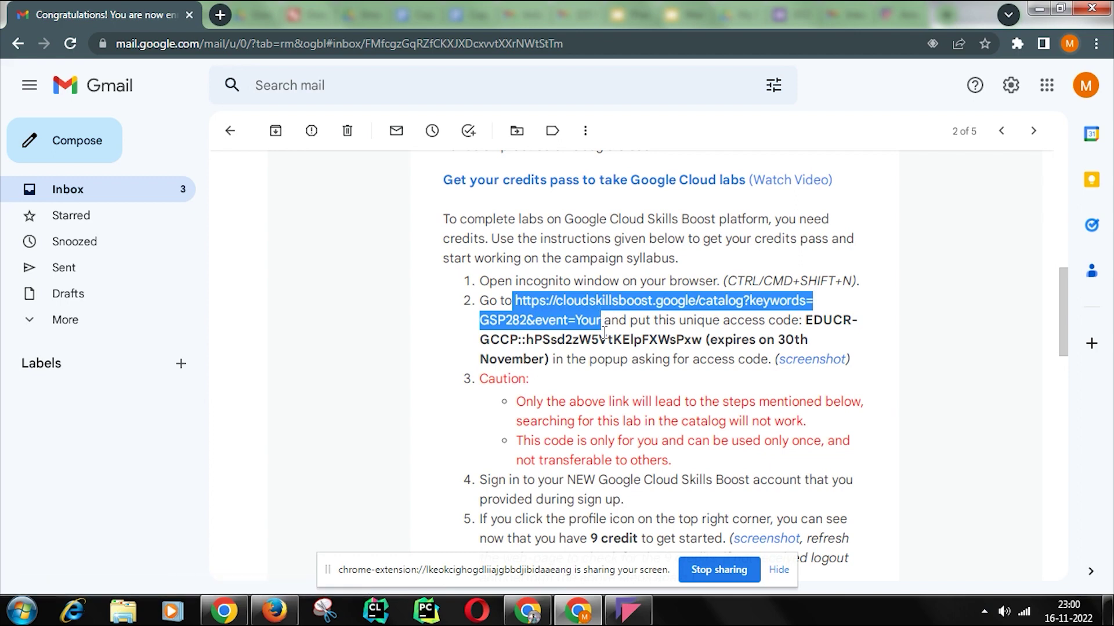
Step: Load the pasted GSP282 catalog link in a new incognito window
left_click(1100, 43)
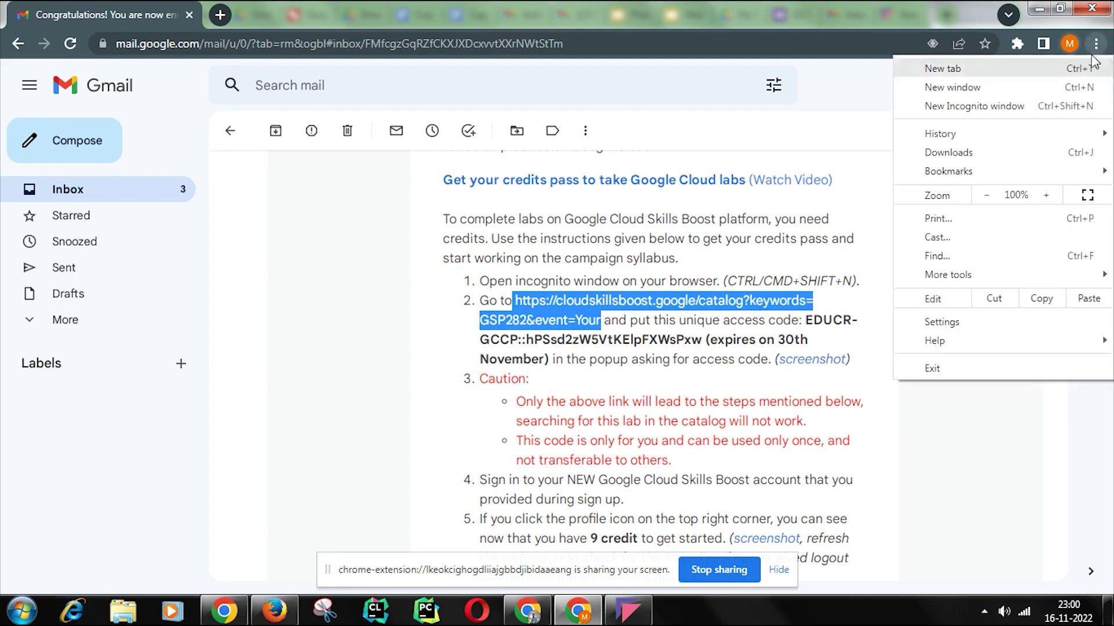
left_click(1053, 103)
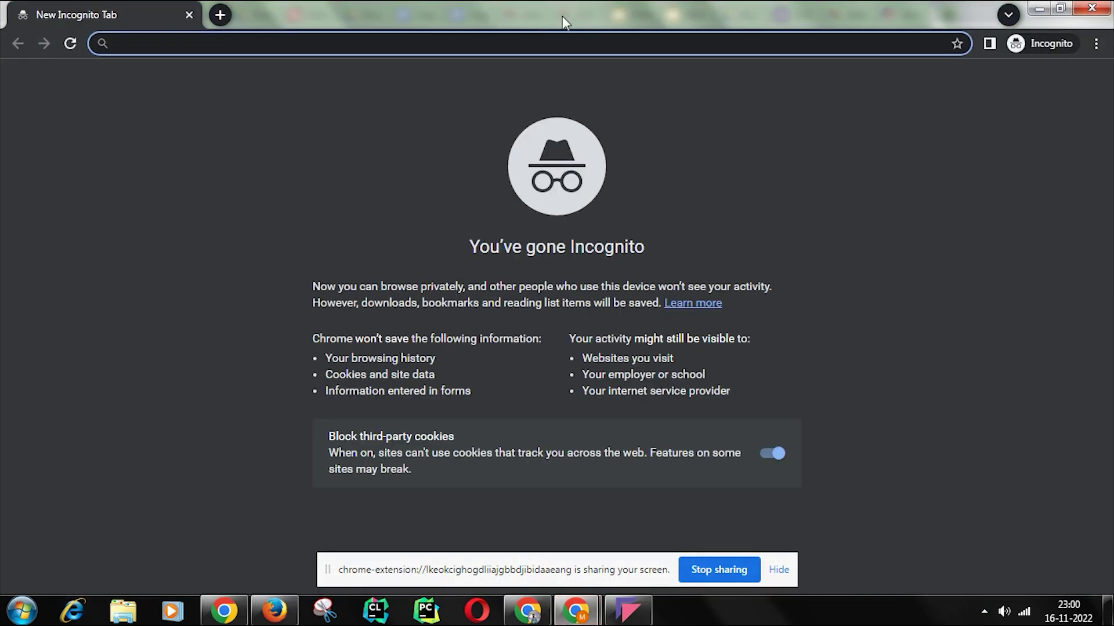
type("https://cloudskillsboost.google/catalog?keywords=GSP282&event=Your")
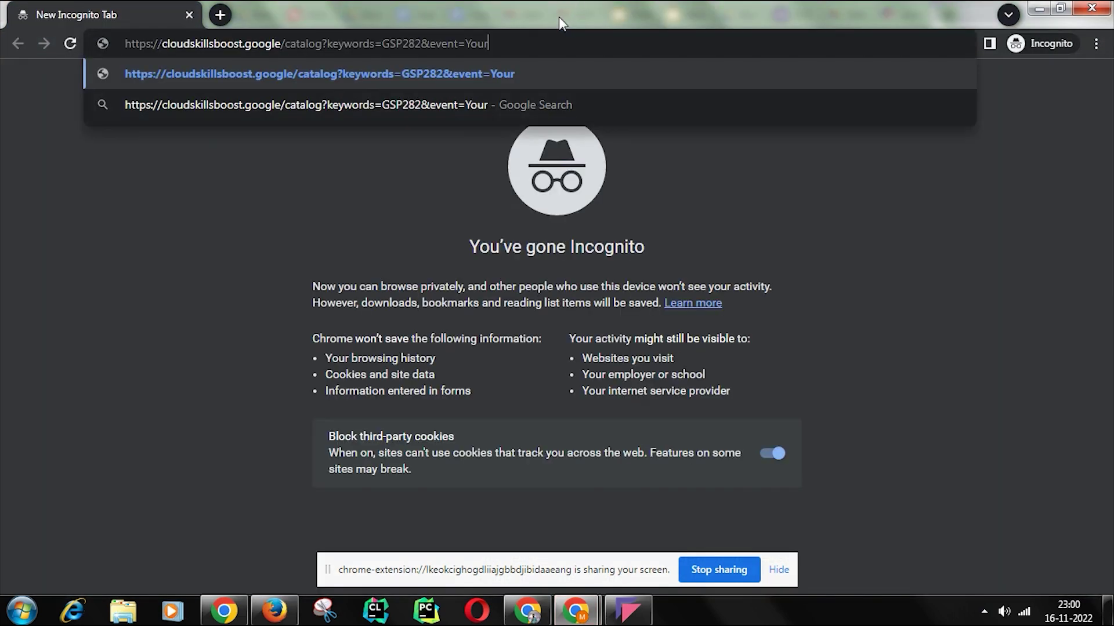
key("Return")
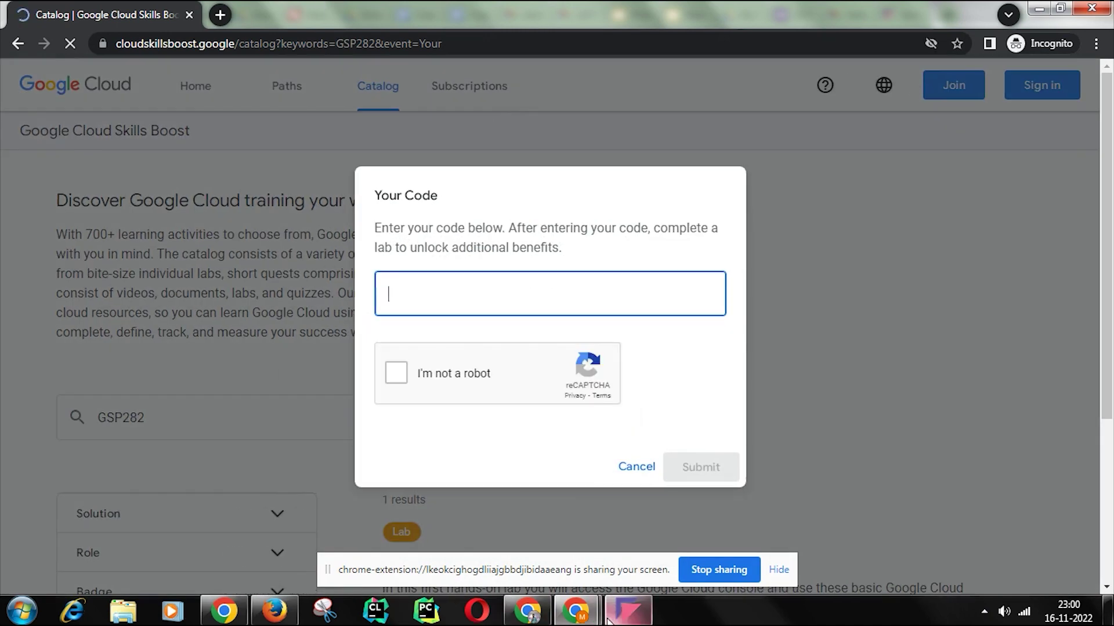
Step: Copy the unique access code from the email, paste it into the prompt, pass the robot check, and submit
mouse_move(575, 611)
left_click(551, 520)
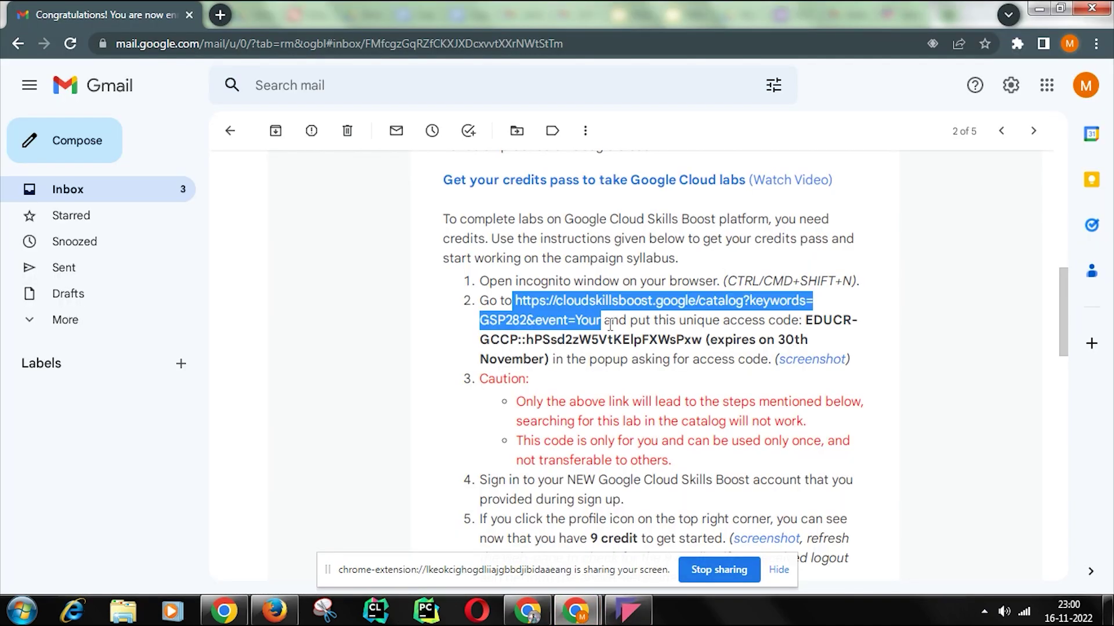
left_click_drag(807, 320, 705, 339)
key("ctrl+c")
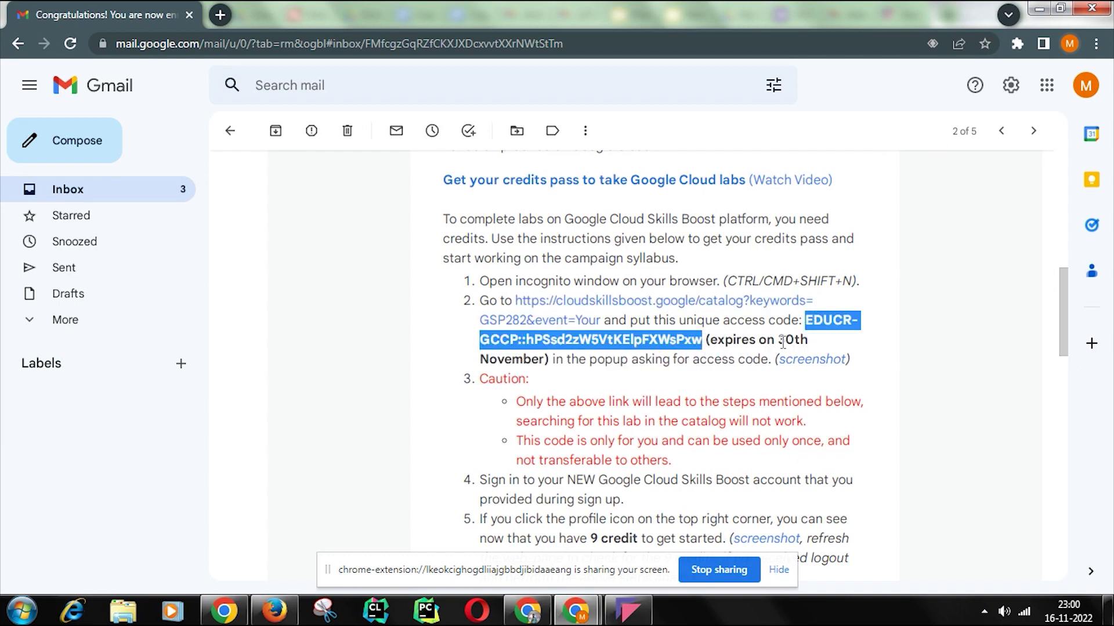
mouse_move(575, 611)
left_click(626, 540)
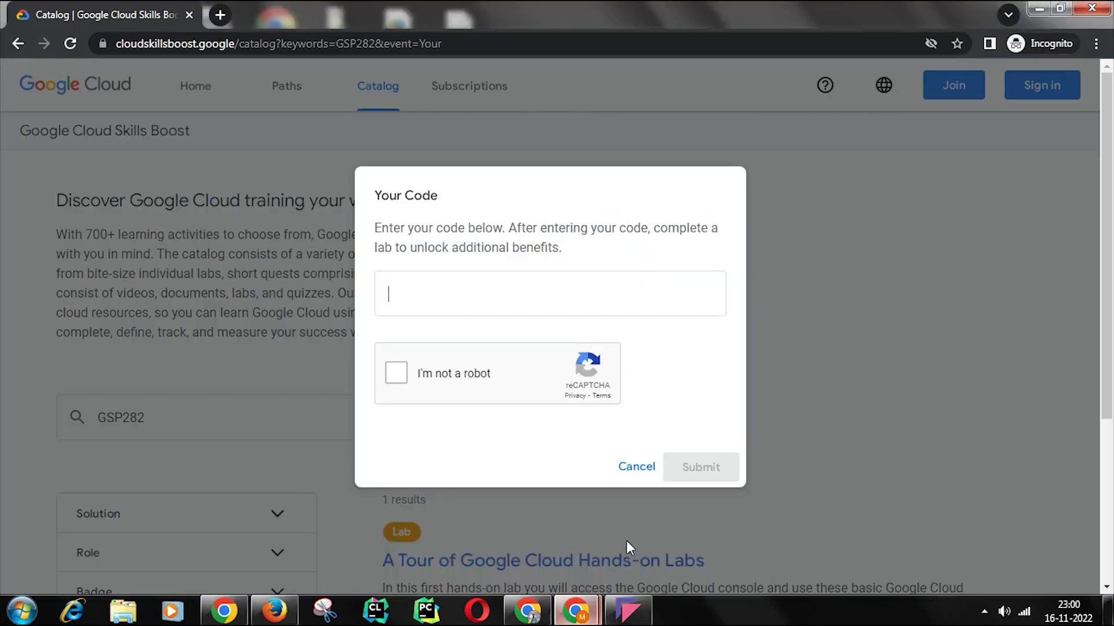
key("ctrl+v")
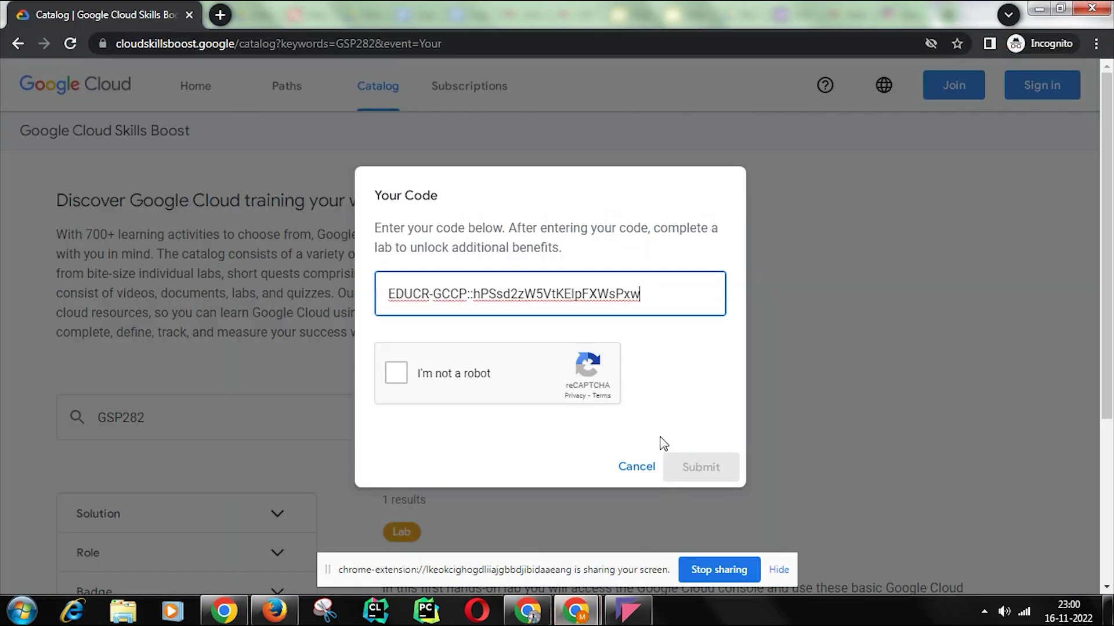
left_click(404, 376)
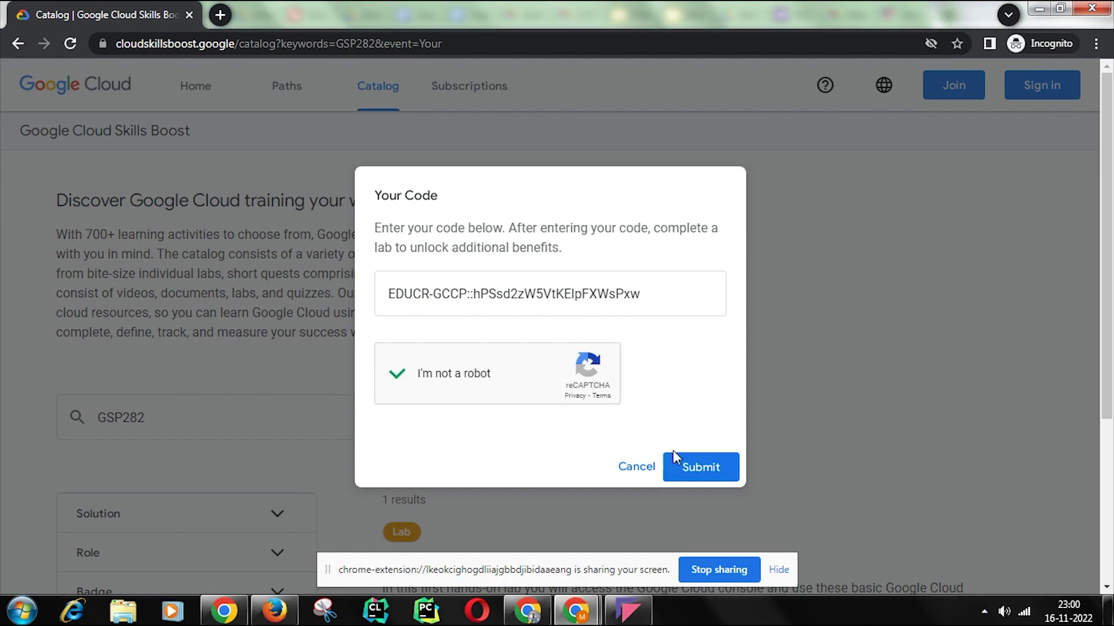
left_click(686, 470)
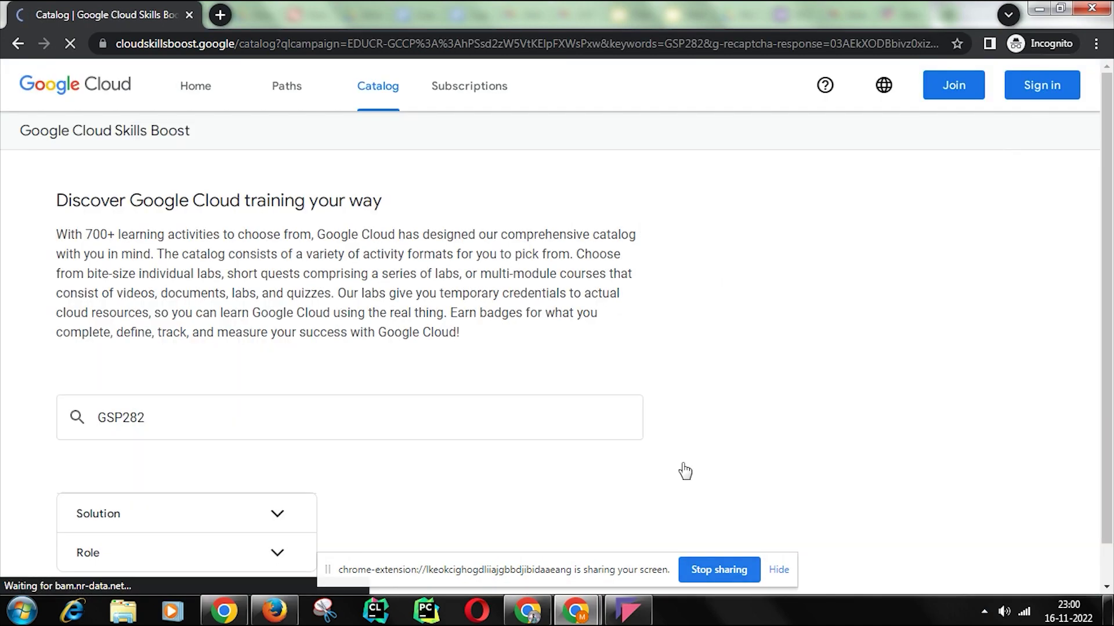
Step: Sign in to Skills Boost with a Google account, entering the account's email address and password
left_click(1031, 102)
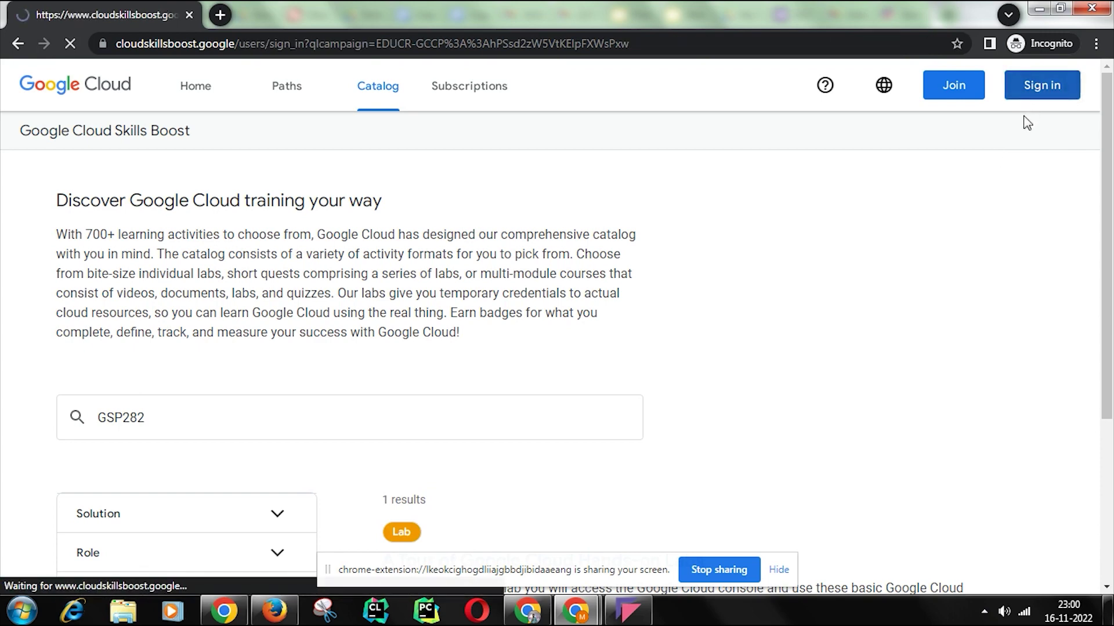
left_click(629, 274)
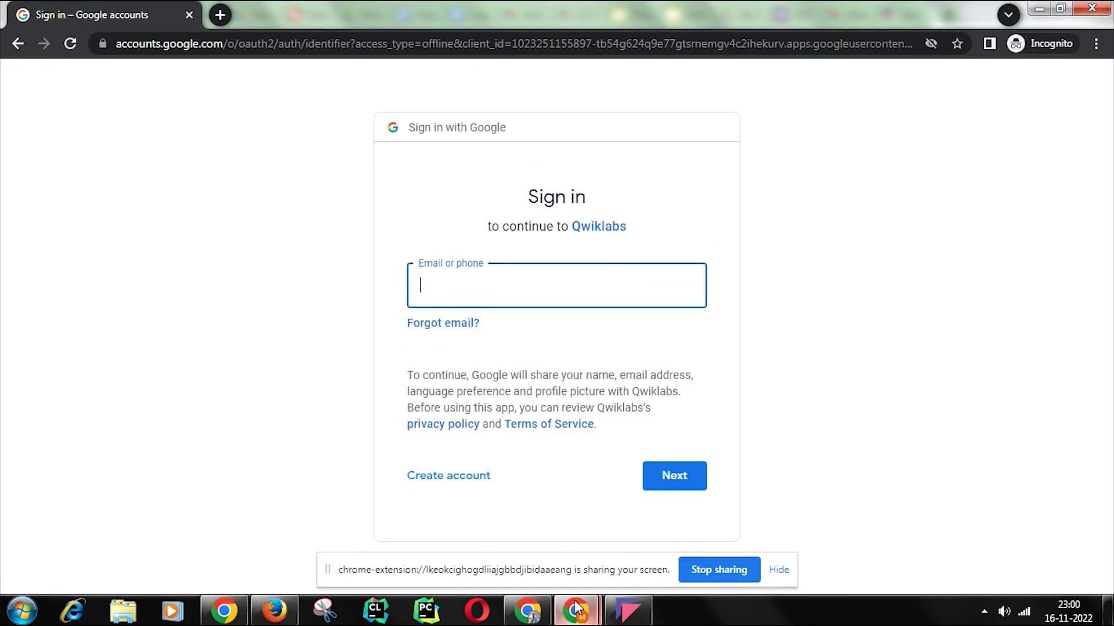
mouse_move(576, 609)
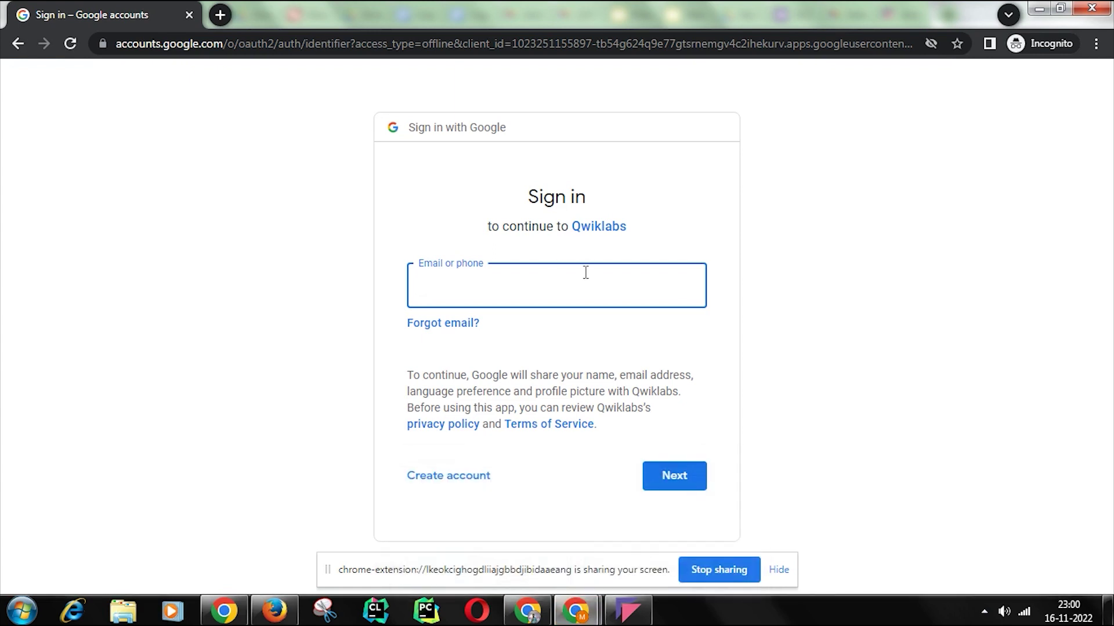
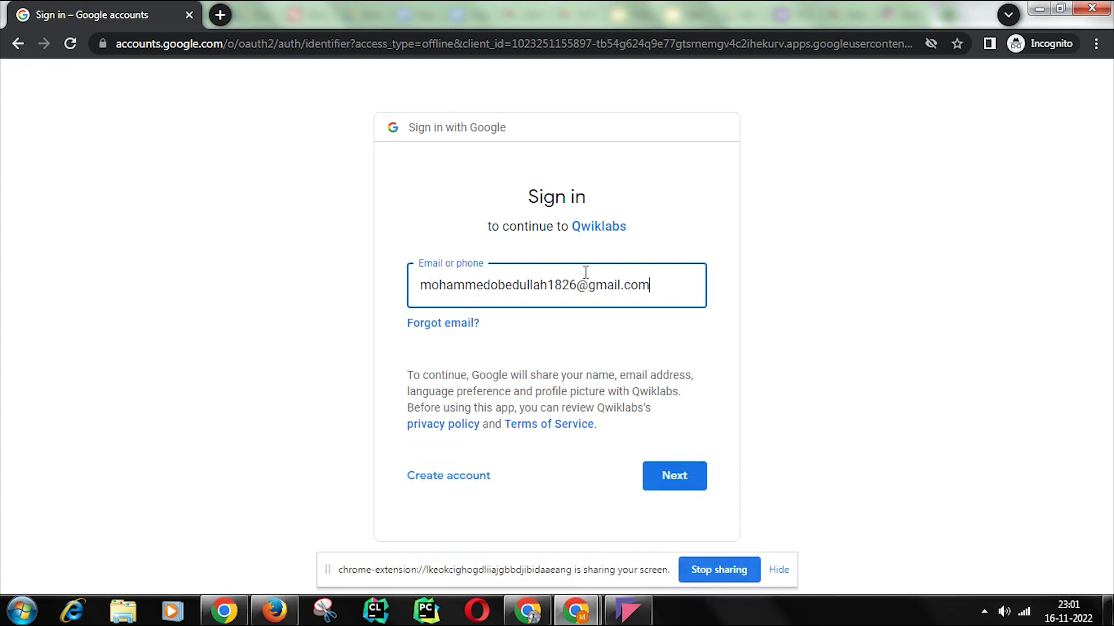
key("Return")
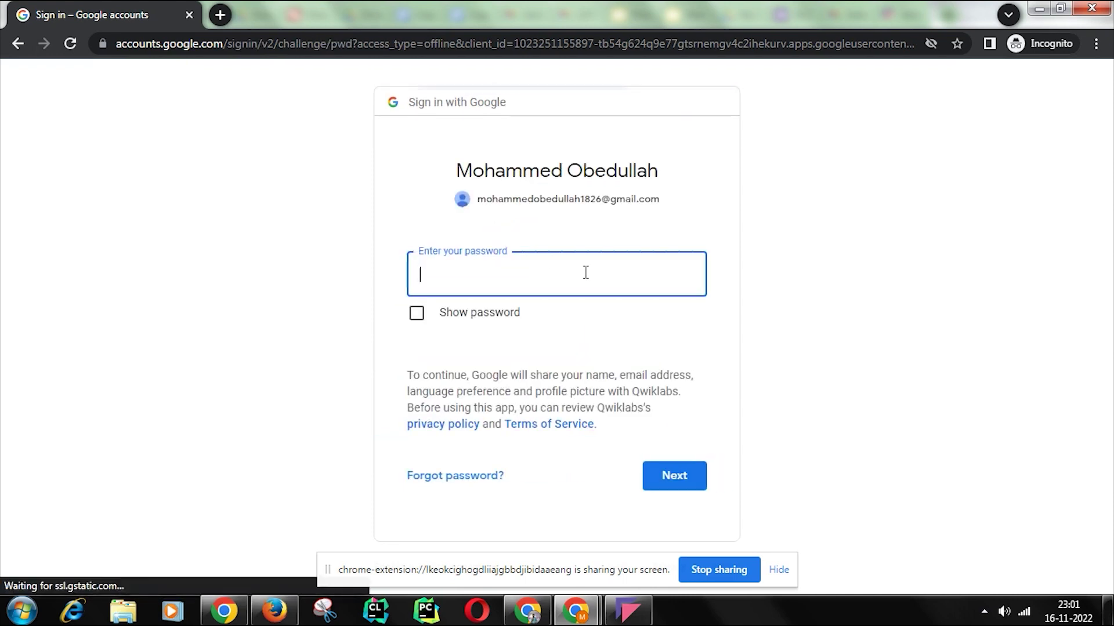
key("ctrl+v")
left_click(668, 482)
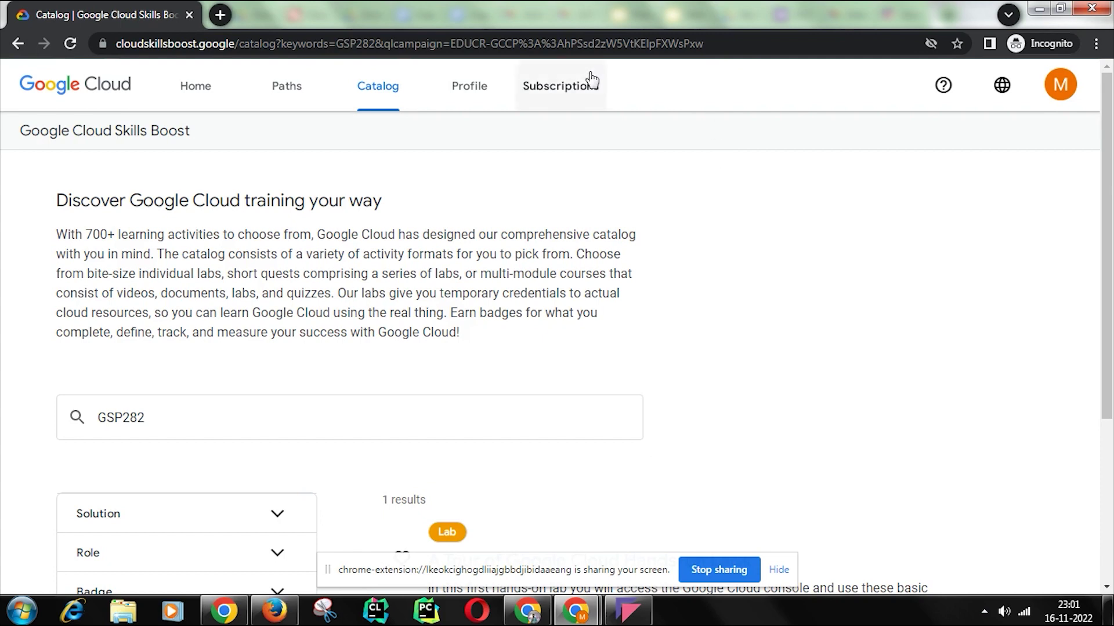
Step: Check the account details to confirm the balance of 9 credits
left_click(1059, 86)
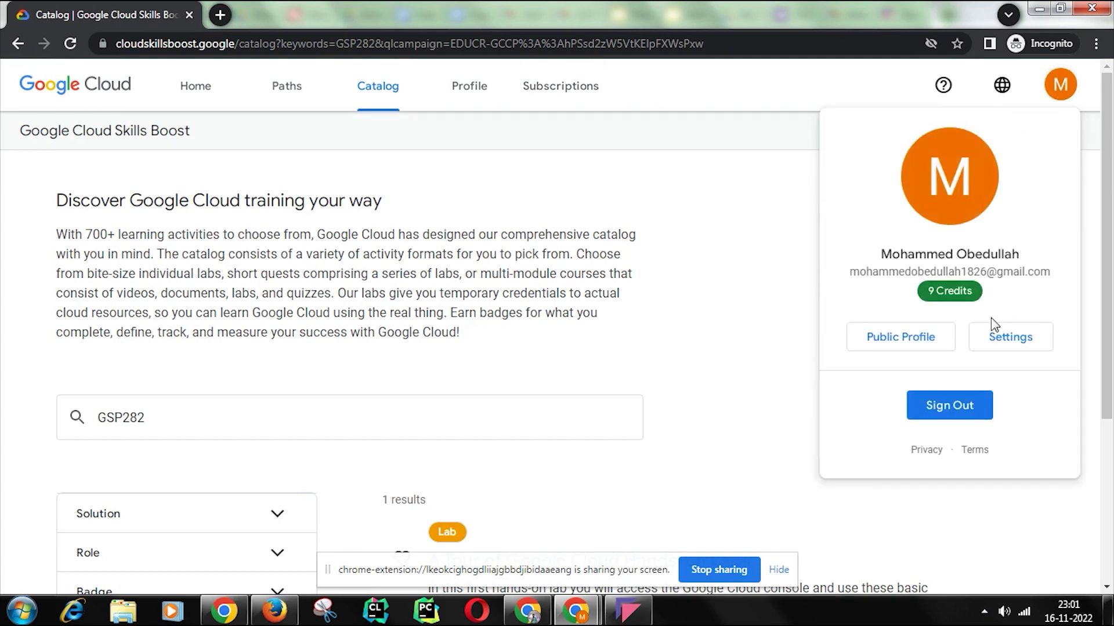
left_click_drag(994, 292, 908, 294)
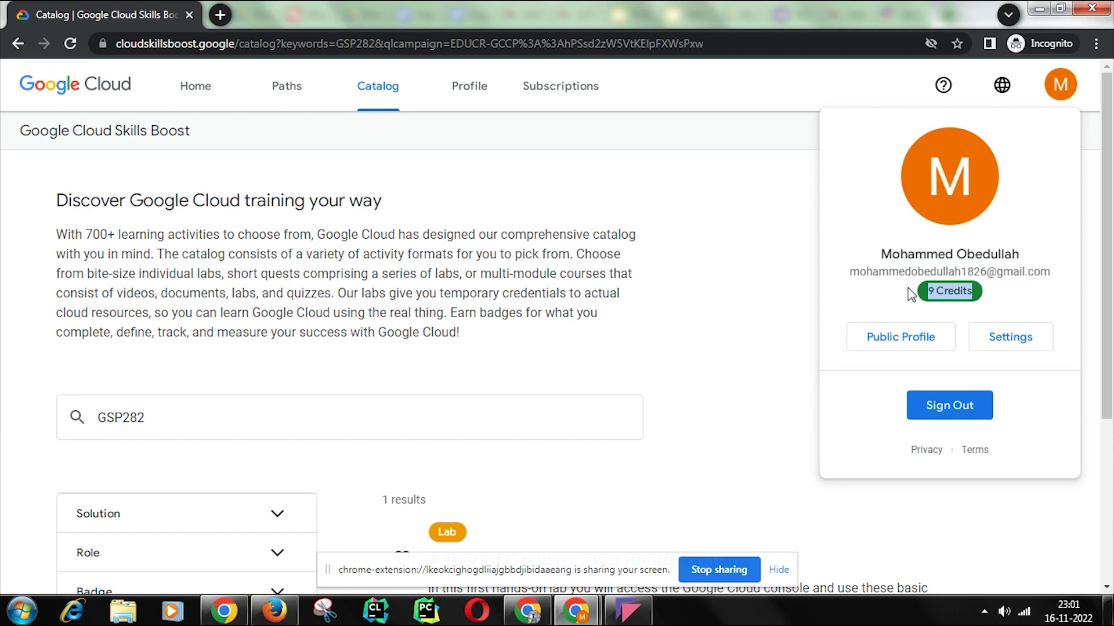
left_click(704, 276)
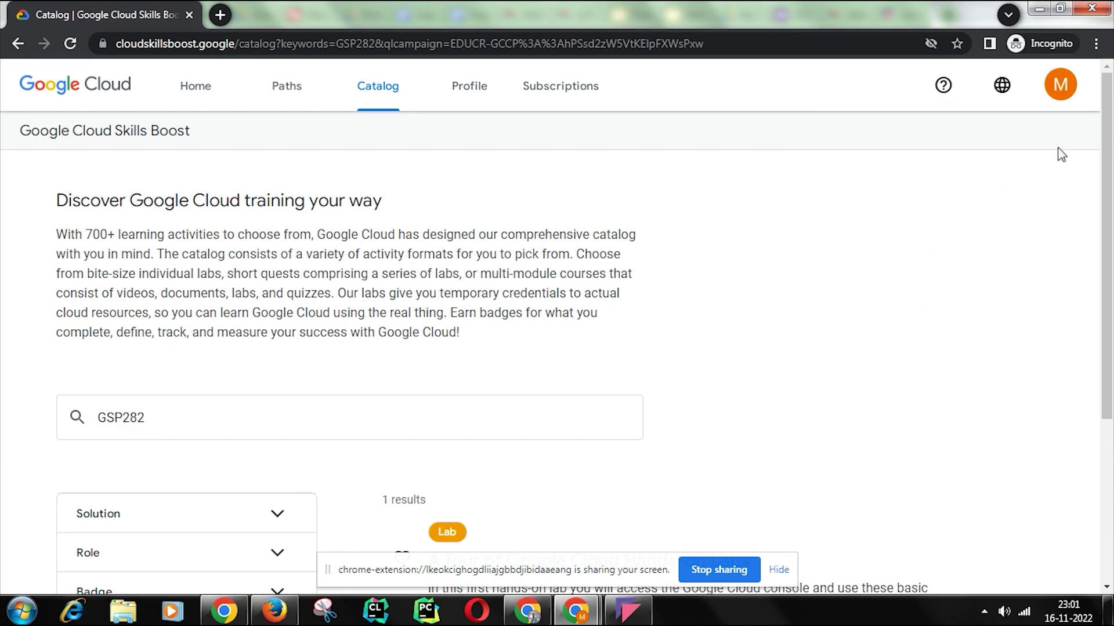
left_click(1072, 86)
left_click_drag(1012, 299, 823, 296)
left_click(773, 294)
Step: Dismiss the Help us improve Qwiklabs survey and open the A Tour of Google Cloud Hands-on Labs lab
scroll(774, 296, "down", 4)
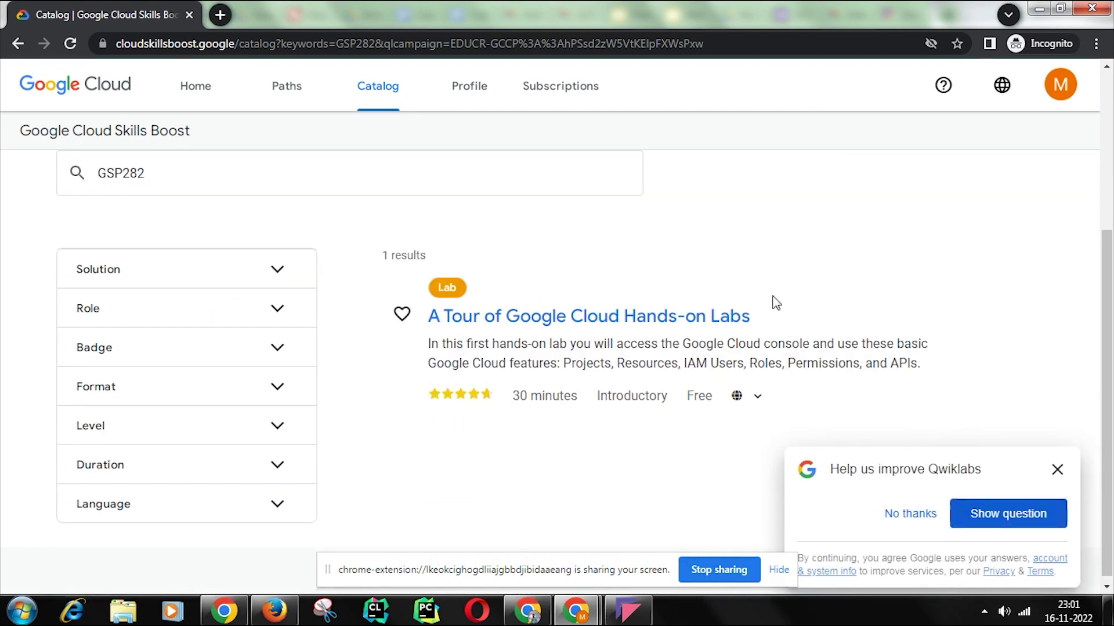
left_click(1049, 476)
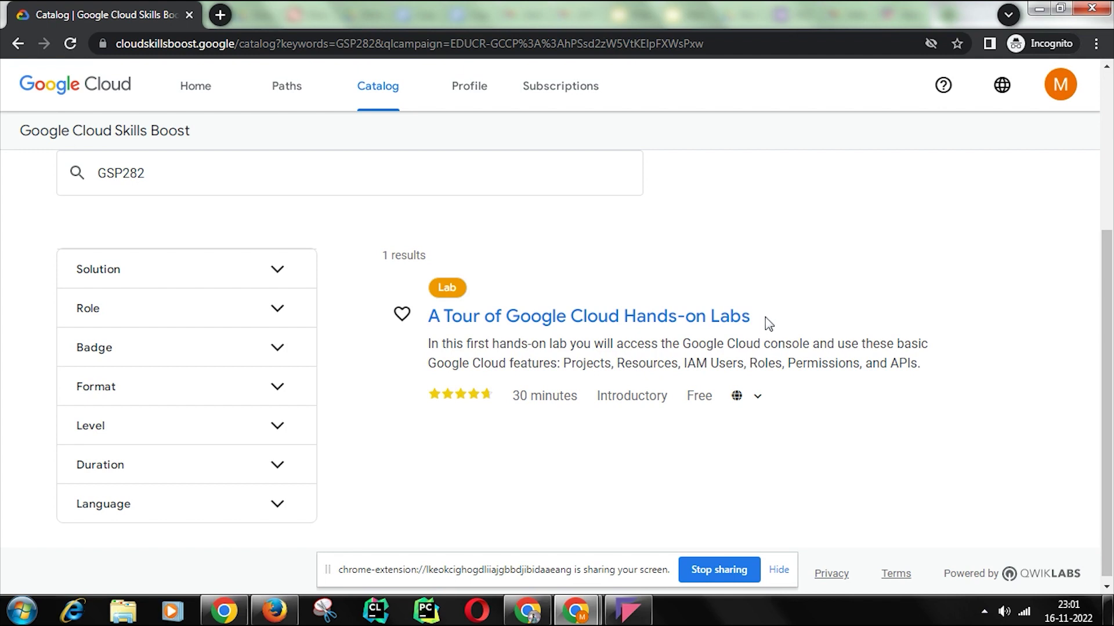
left_click(552, 322)
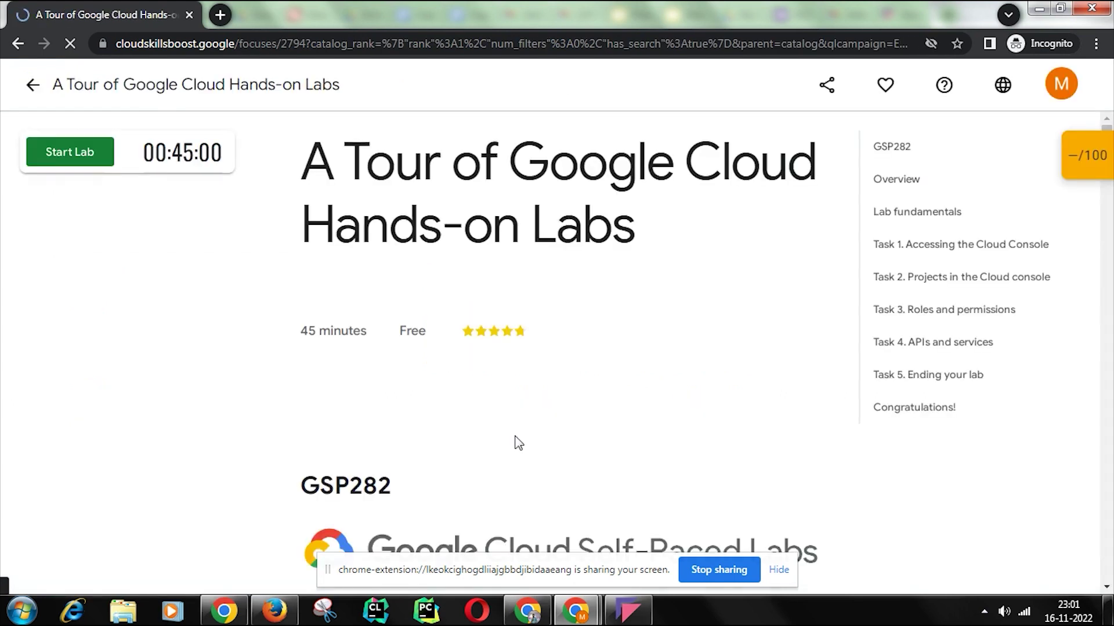
Step: Start the lab after the not-a-robot check, then open the Google Cloud console in a new tab
left_click(78, 167)
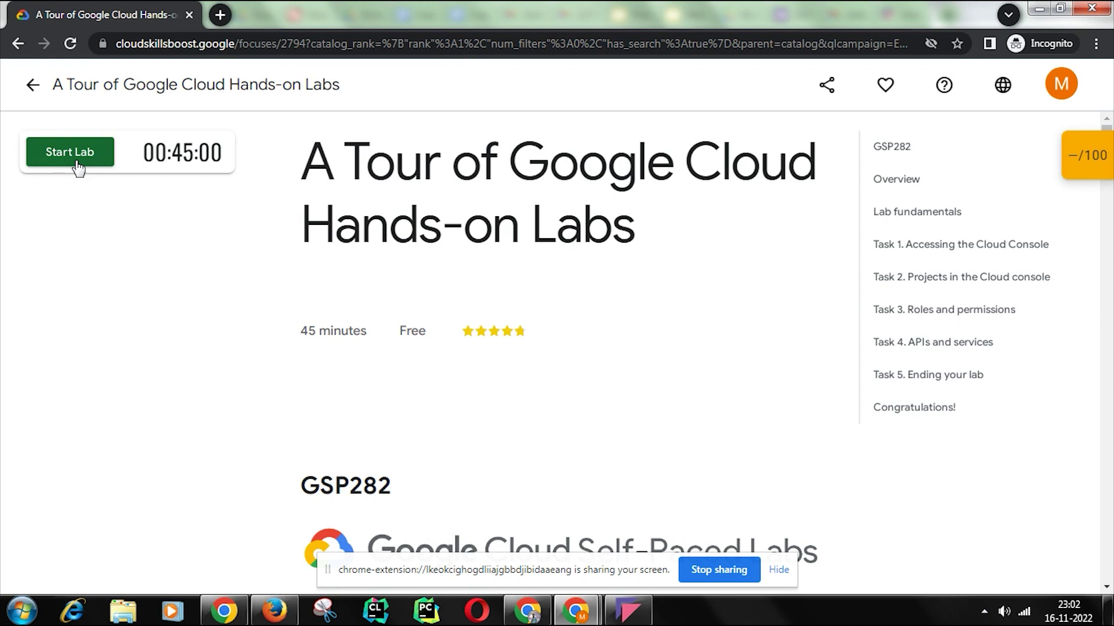
left_click(46, 199)
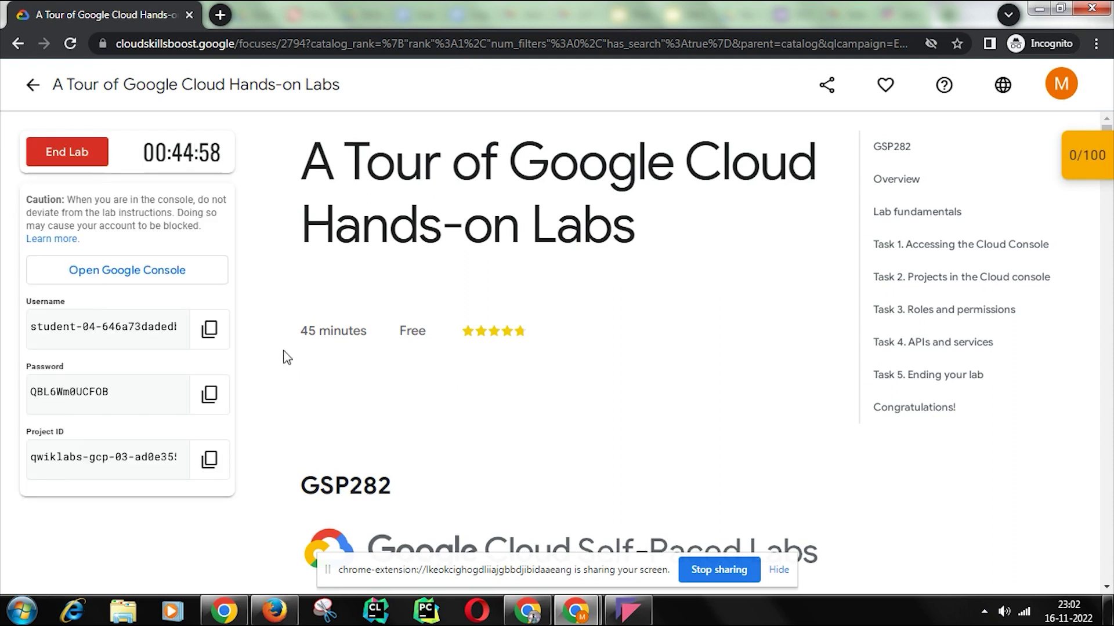
left_click(135, 284)
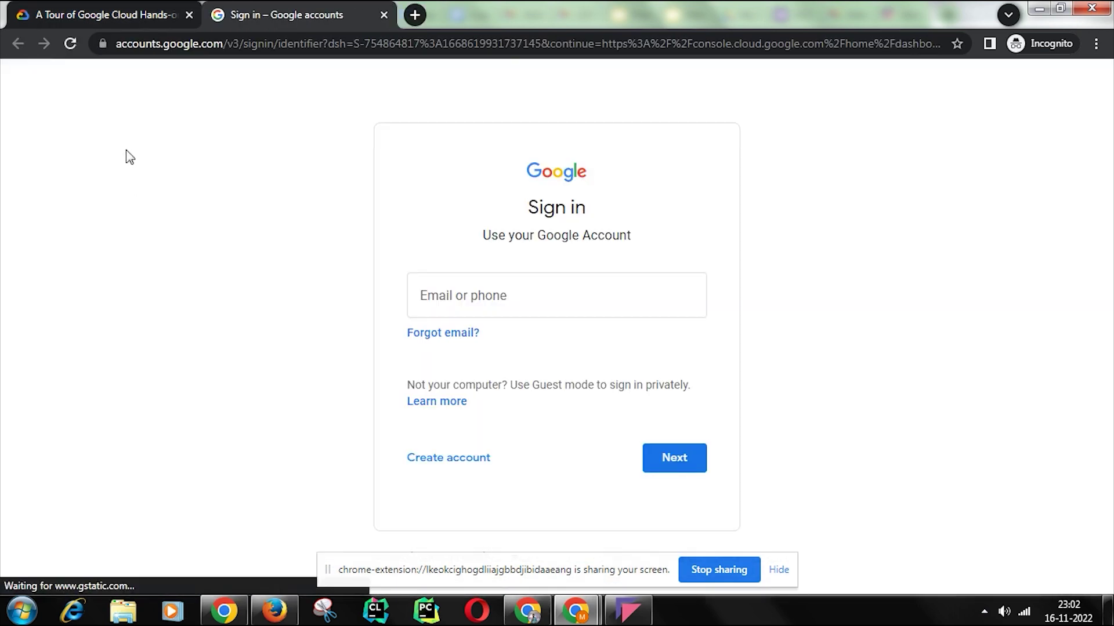
Step: Sign in with the lab's temporary username and copied password, then accept the new-account terms
key("ctrl+v")
left_click(669, 457)
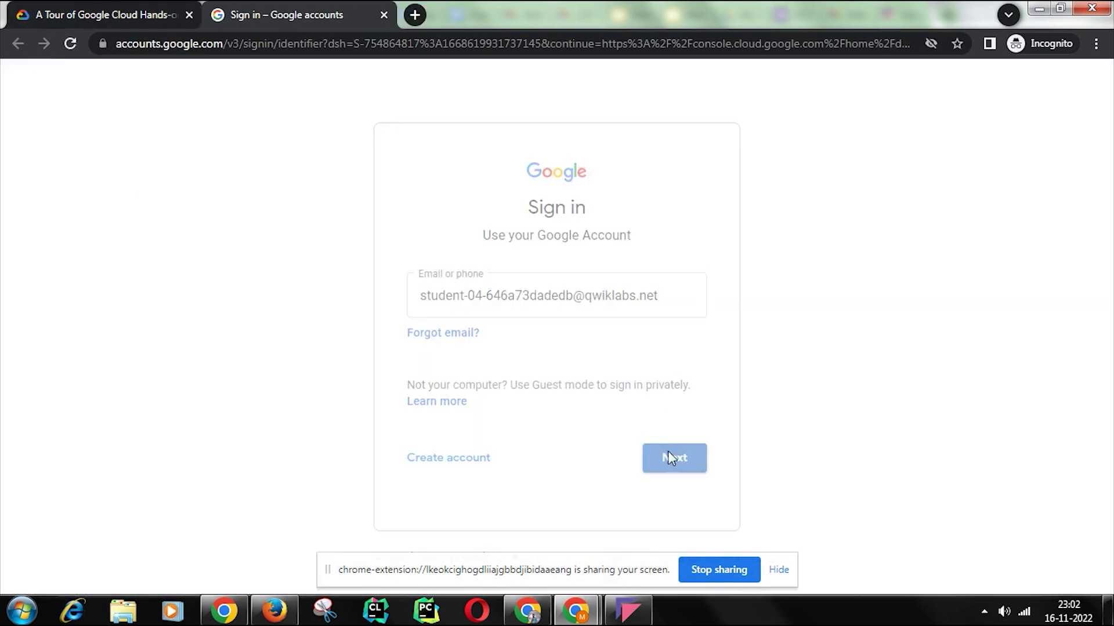
left_click(105, 14)
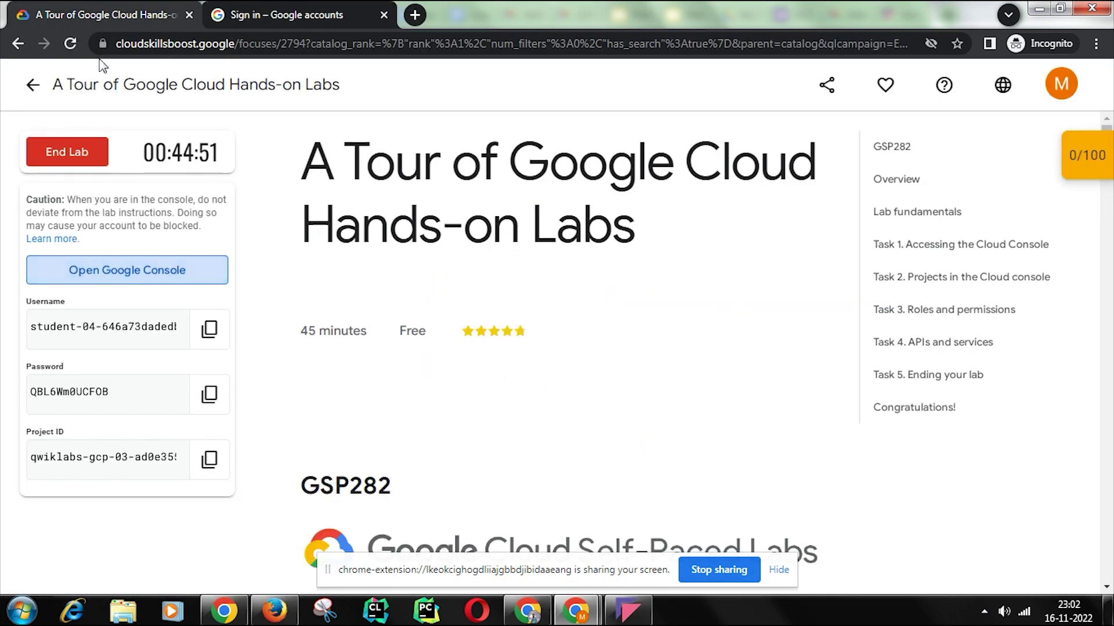
left_click(214, 406)
left_click(283, 12)
left_click(457, 325)
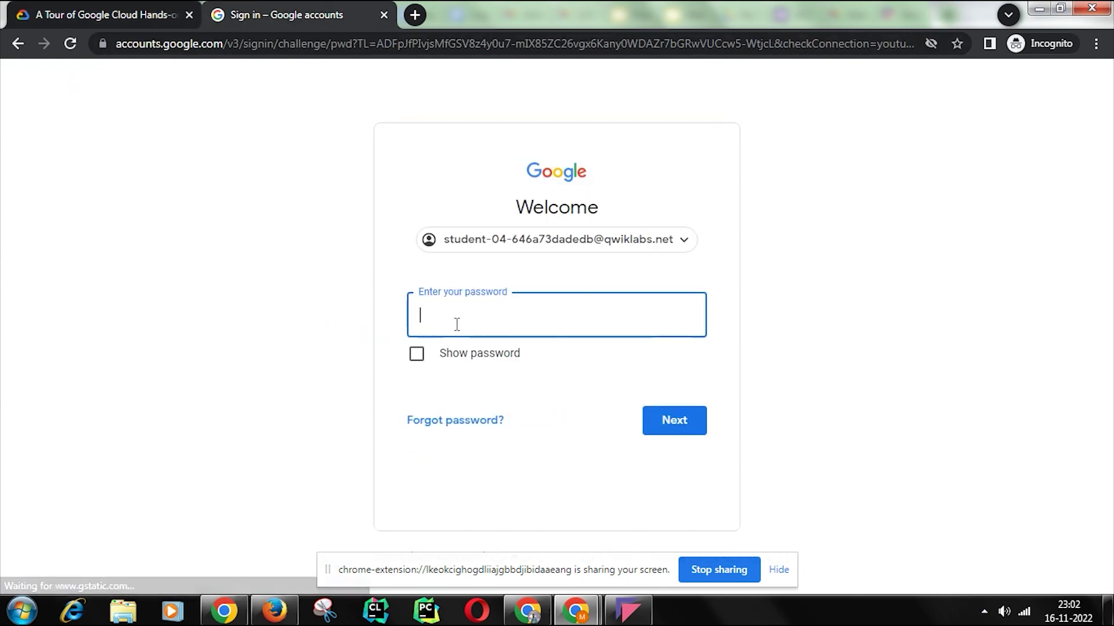
right_click(457, 324)
left_click(514, 405)
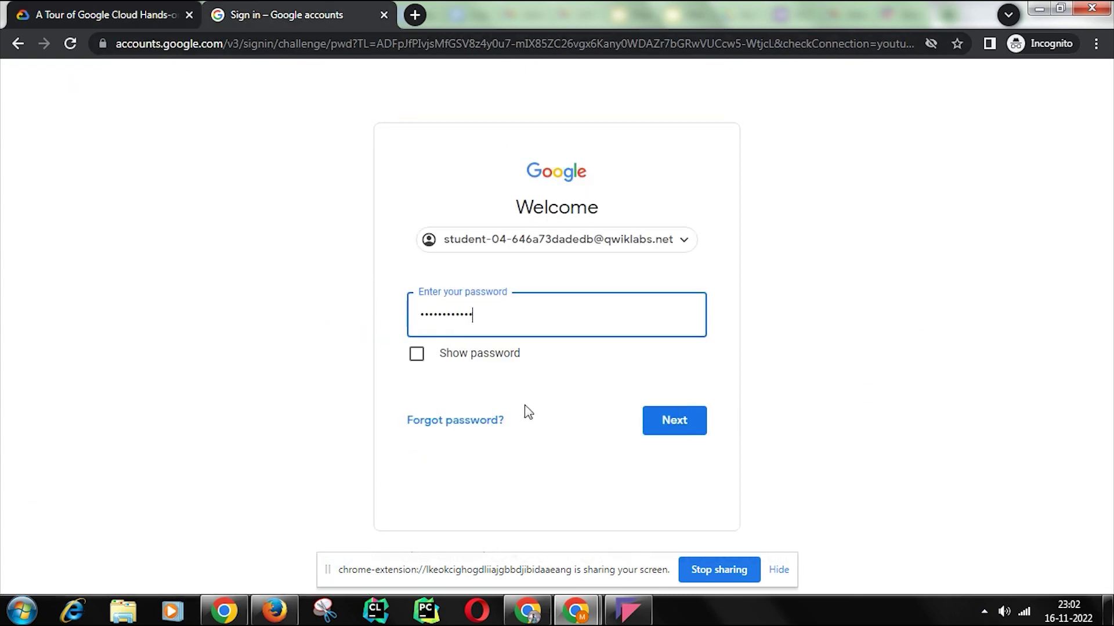
left_click(646, 427)
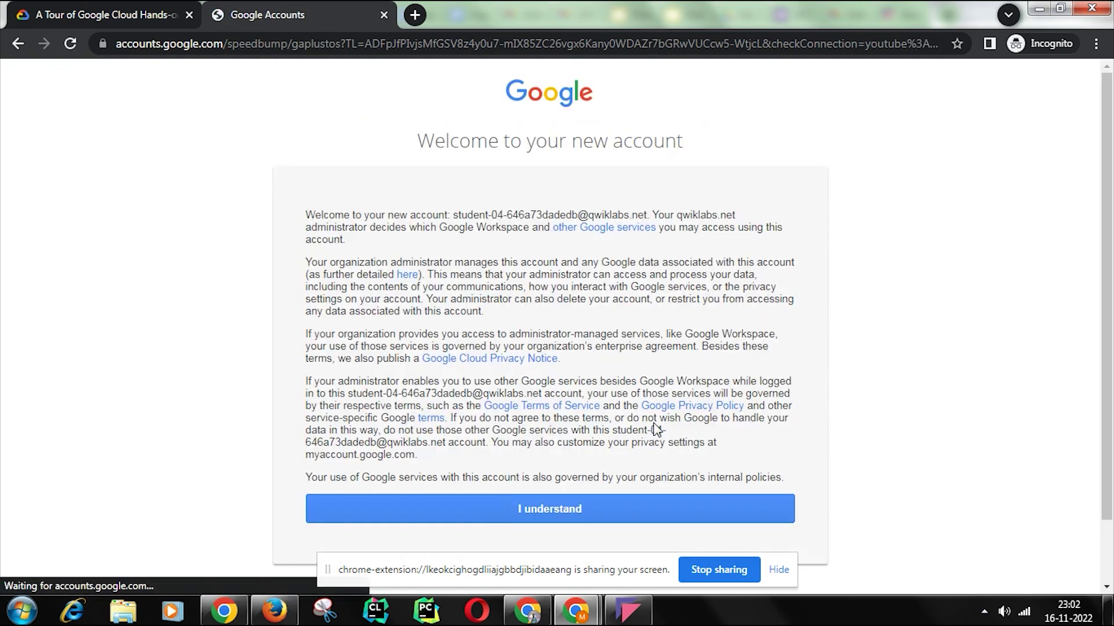
left_click(631, 521)
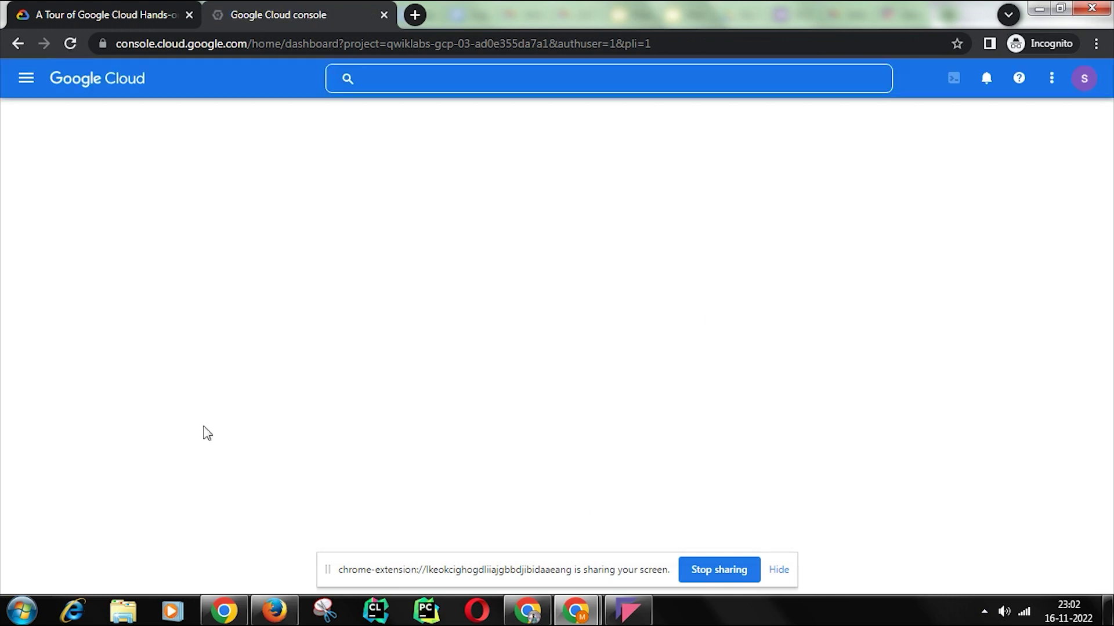
Step: Answer the first Lab fundamentals questions: Start lab (button), then True for the timer question
left_click(64, 2)
scroll(599, 246, "down", 15)
scroll(600, 253, "down", 20)
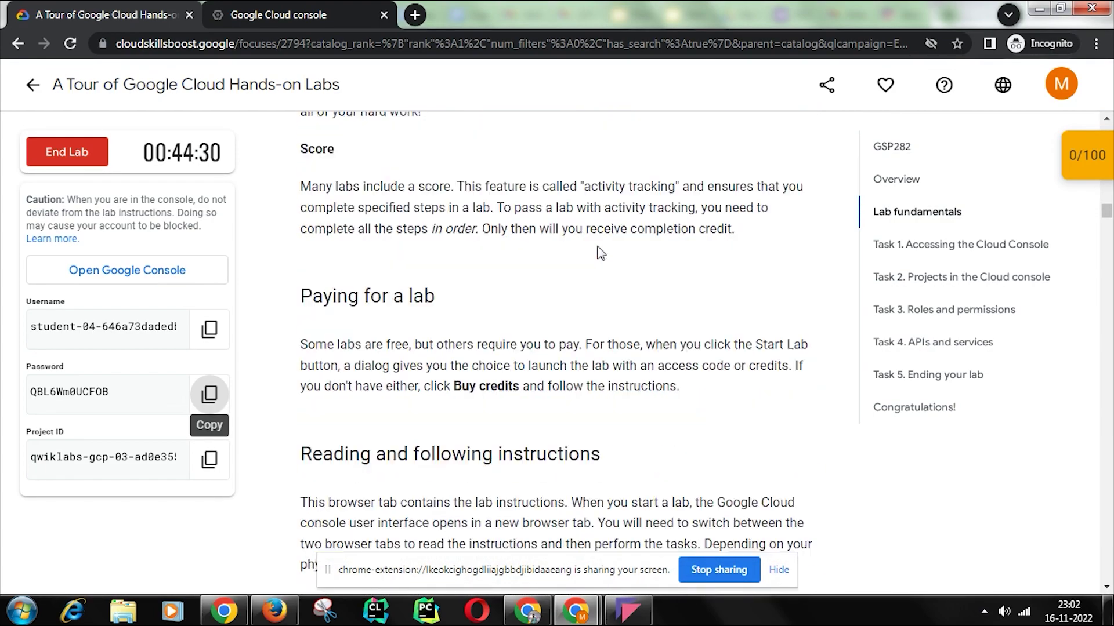
scroll(601, 253, "down", 10)
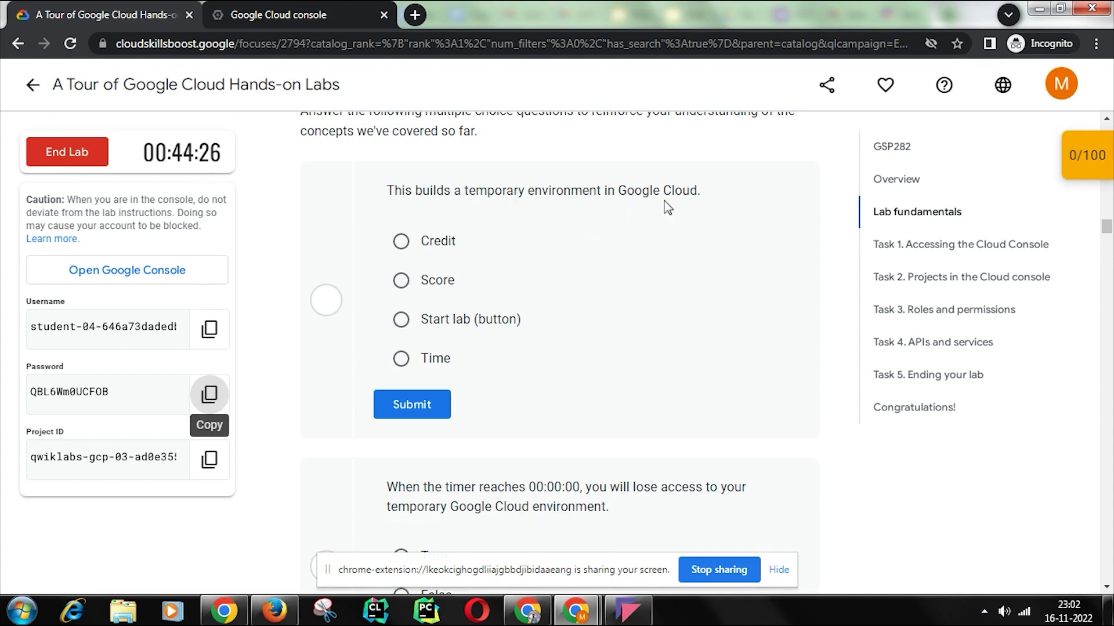
left_click(464, 319)
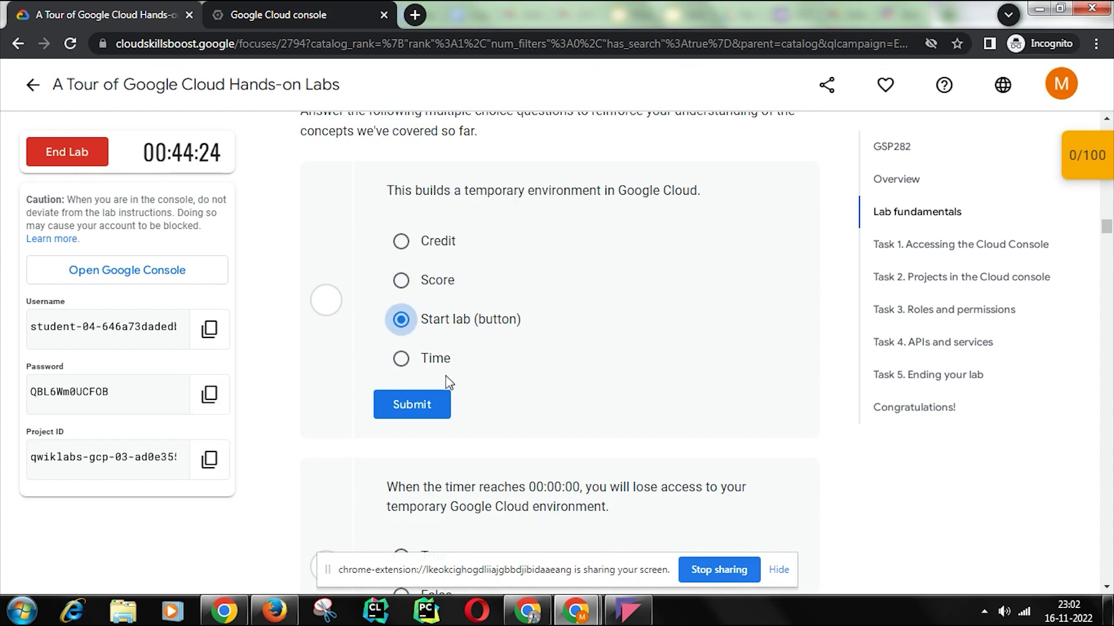
left_click(427, 409)
scroll(579, 345, "down", 5)
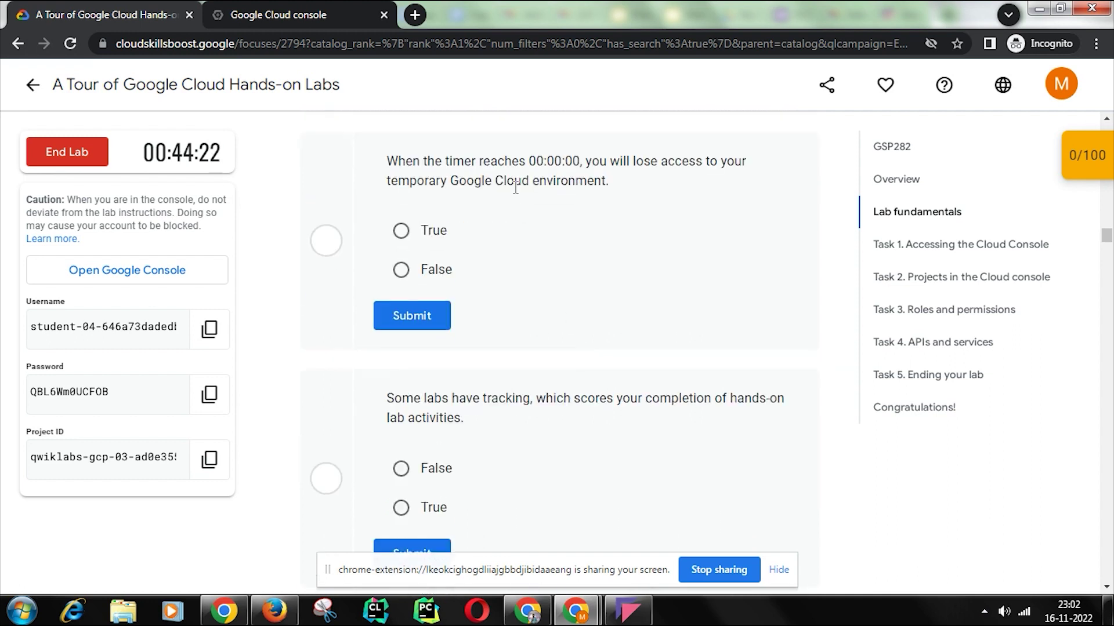
left_click(401, 230)
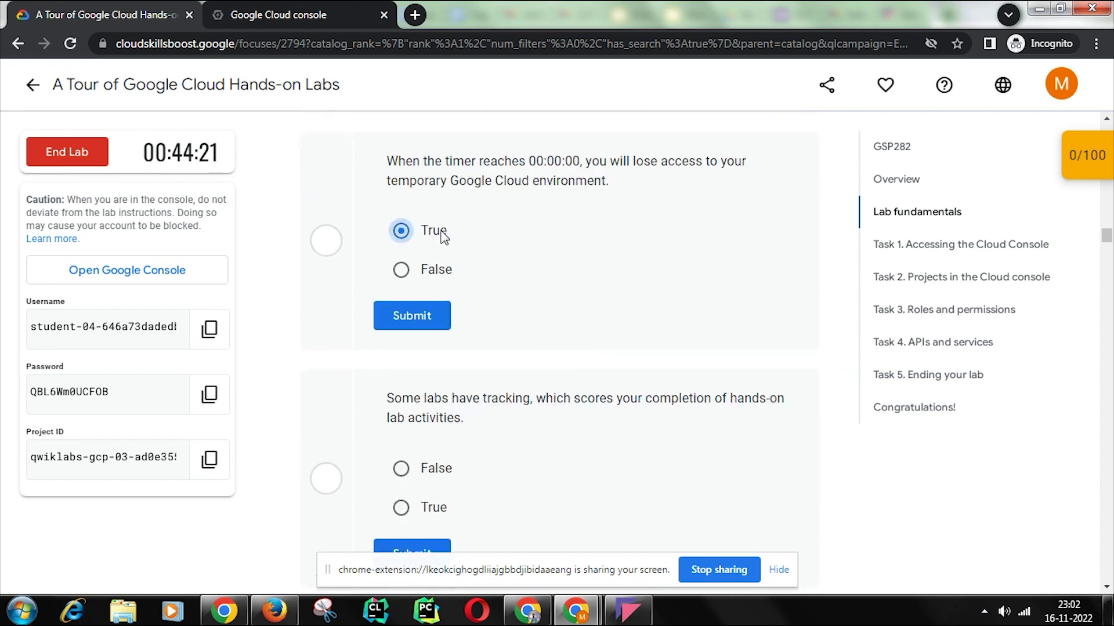
left_click(425, 322)
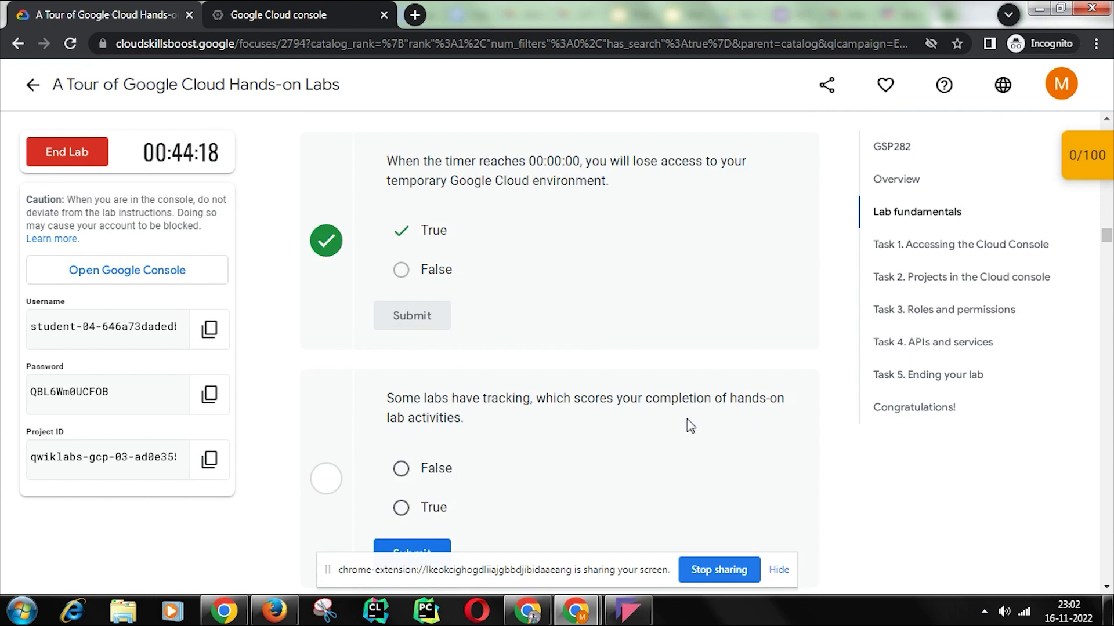
Step: Answer True for the tracking and completion credit questions
left_click(402, 509)
scroll(462, 386, "down", 4)
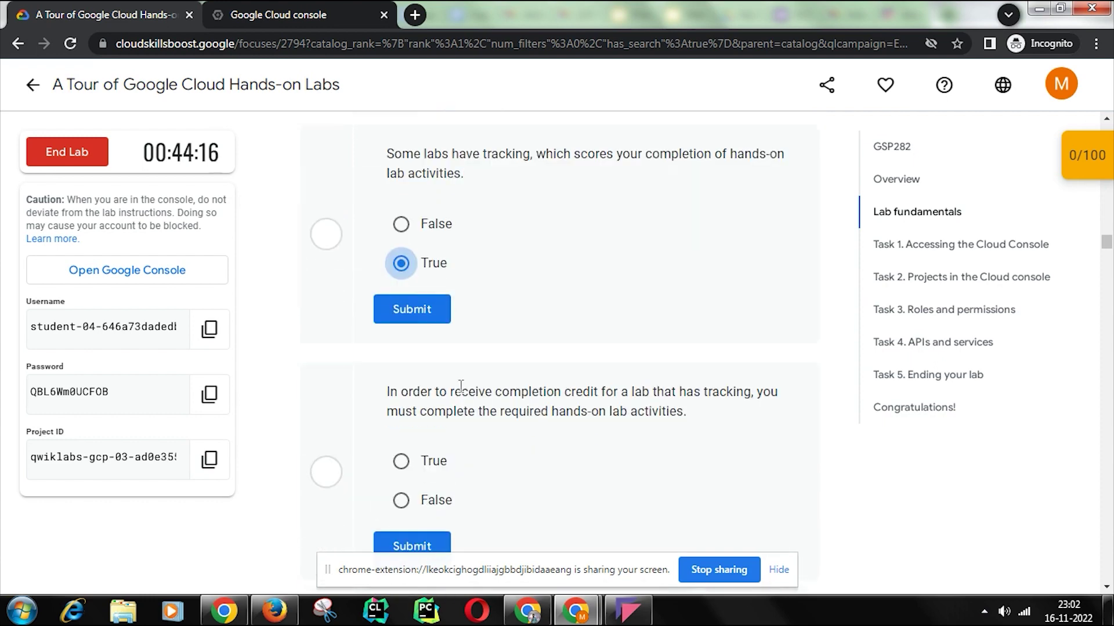
left_click(403, 308)
scroll(497, 326, "down", 3)
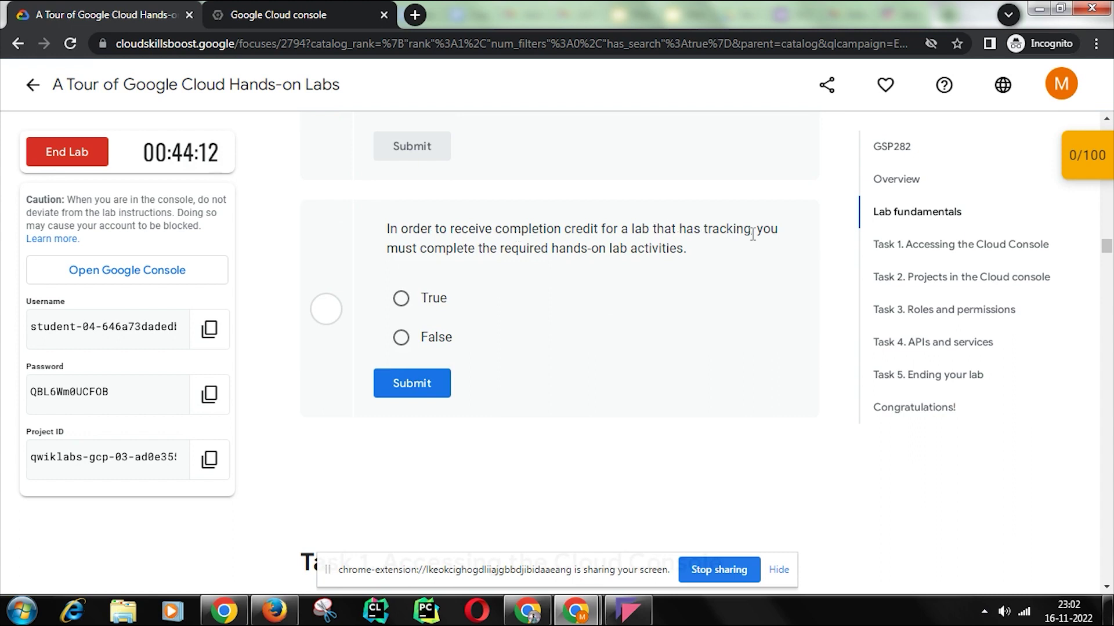
left_click(430, 306)
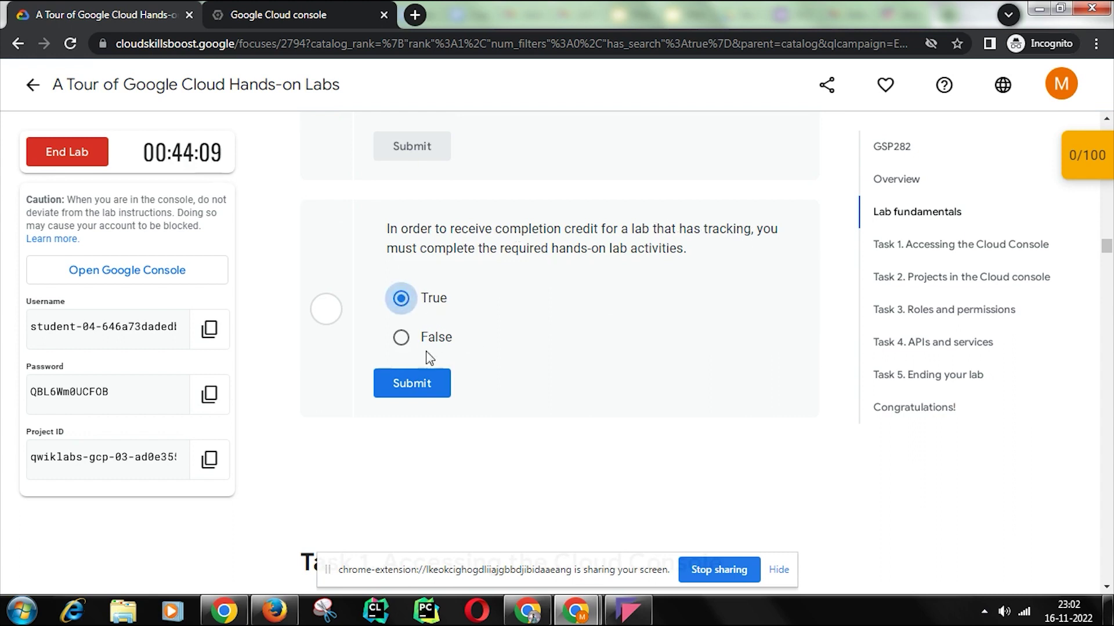
left_click(422, 387)
Step: Answer the Task 1 quiz: System admin as the missing field, True for Cloud IAM identity
scroll(493, 330, "down", 15)
scroll(495, 331, "down", 20)
scroll(493, 330, "down", 8)
scroll(493, 330, "up", 3)
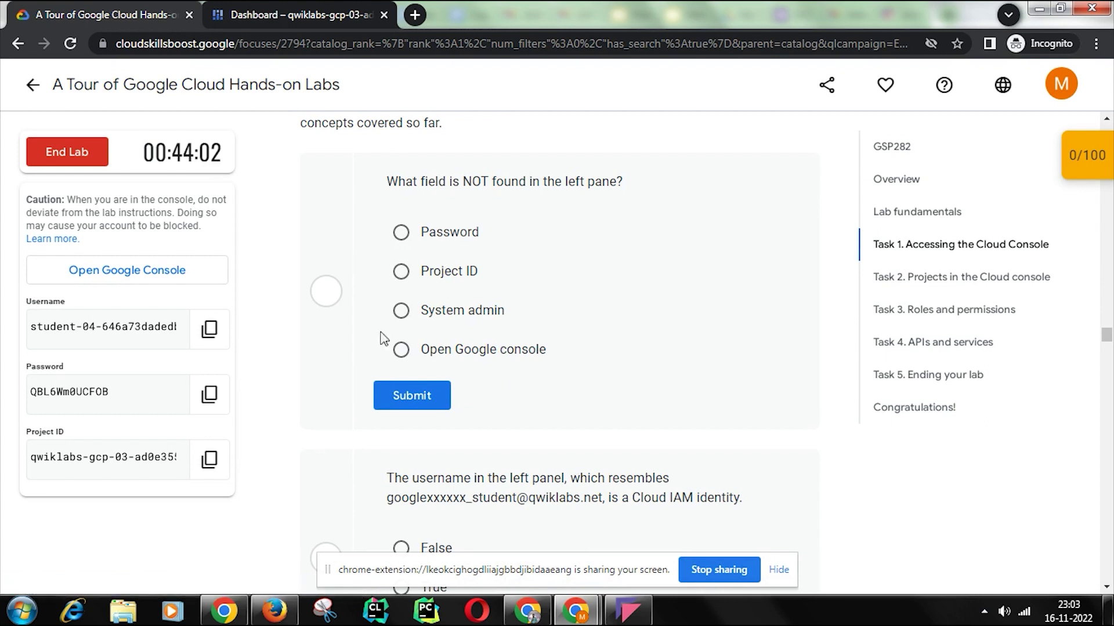
left_click(401, 310)
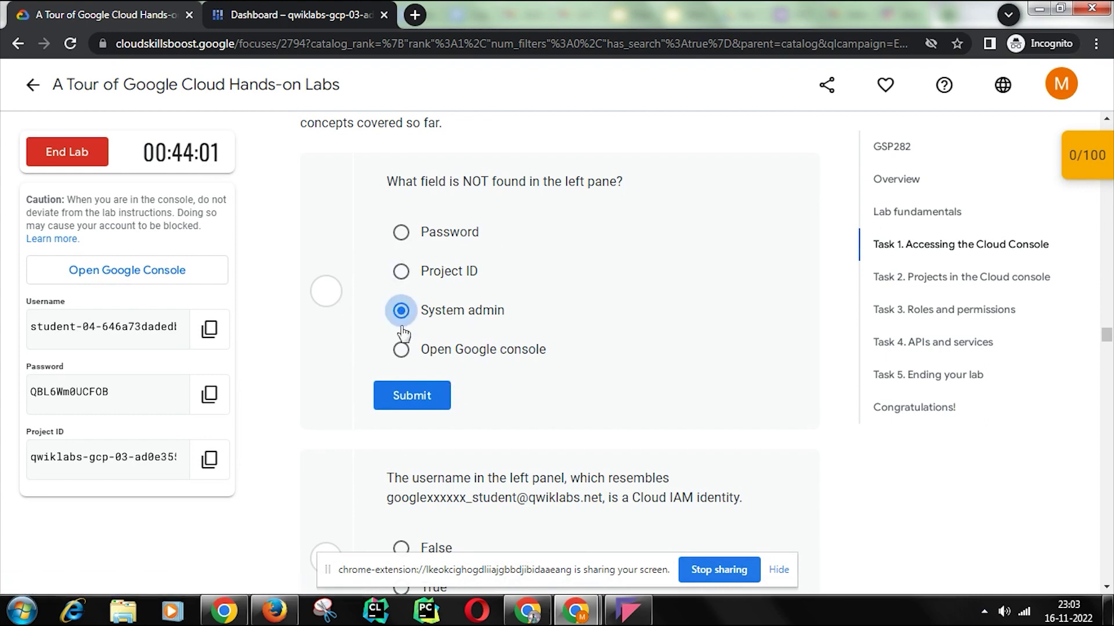
left_click(412, 395)
scroll(438, 380, "down", 4)
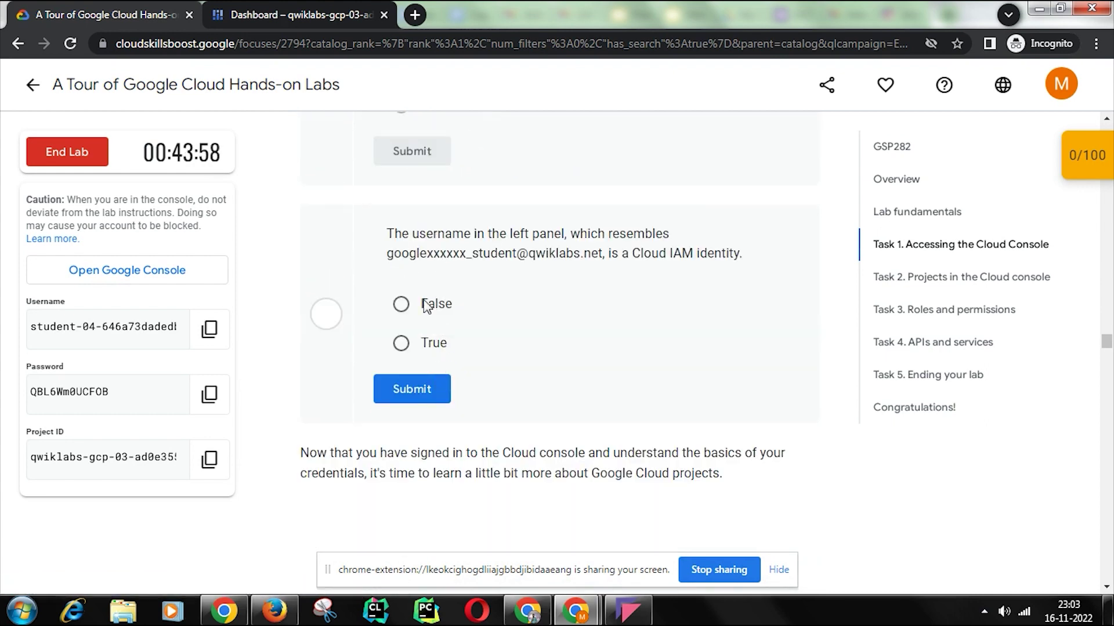
left_click(401, 343)
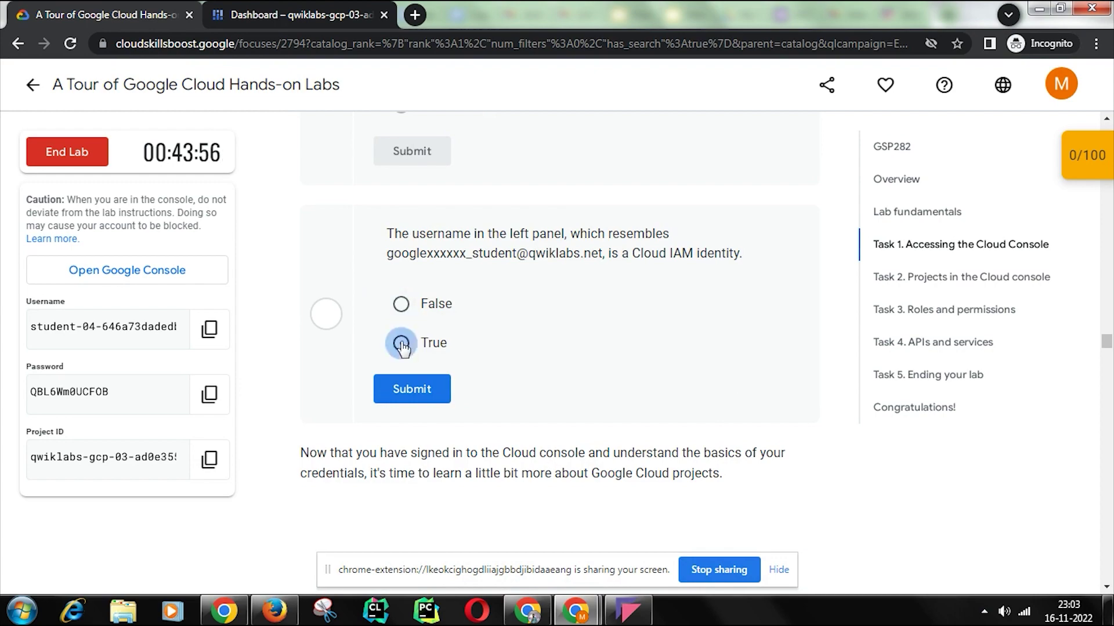
left_click(412, 388)
scroll(561, 353, "down", 15)
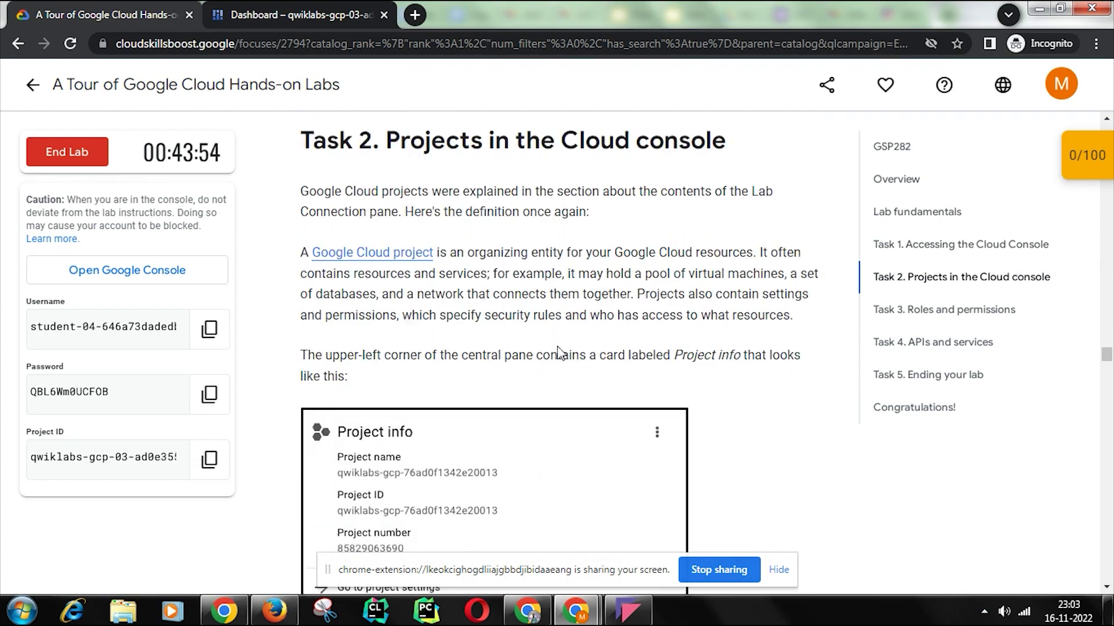
Step: Answer the Task 2 quiz: Google Cloud Project, True for read-only resources, False for Qwiklabs Resources
scroll(561, 352, "down", 12)
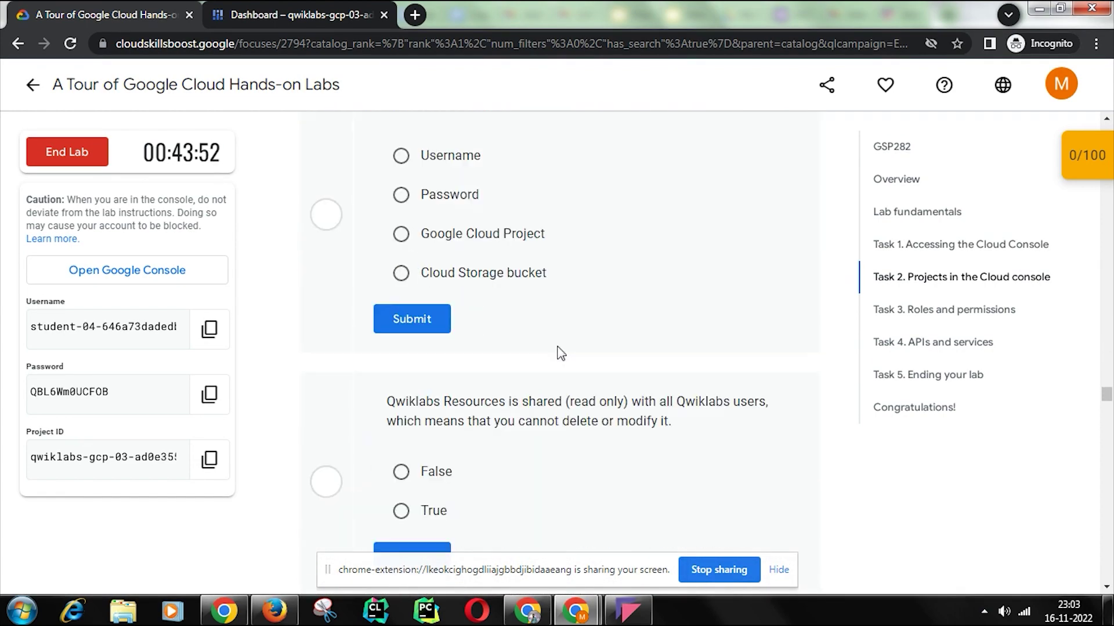
scroll(561, 353, "up", 3)
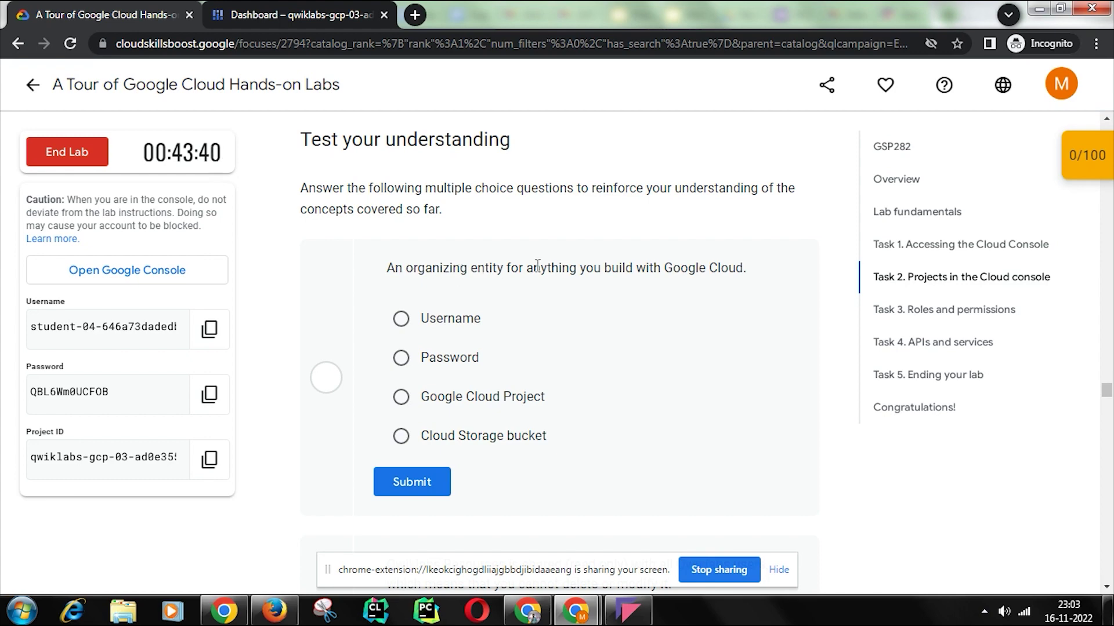
left_click(401, 396)
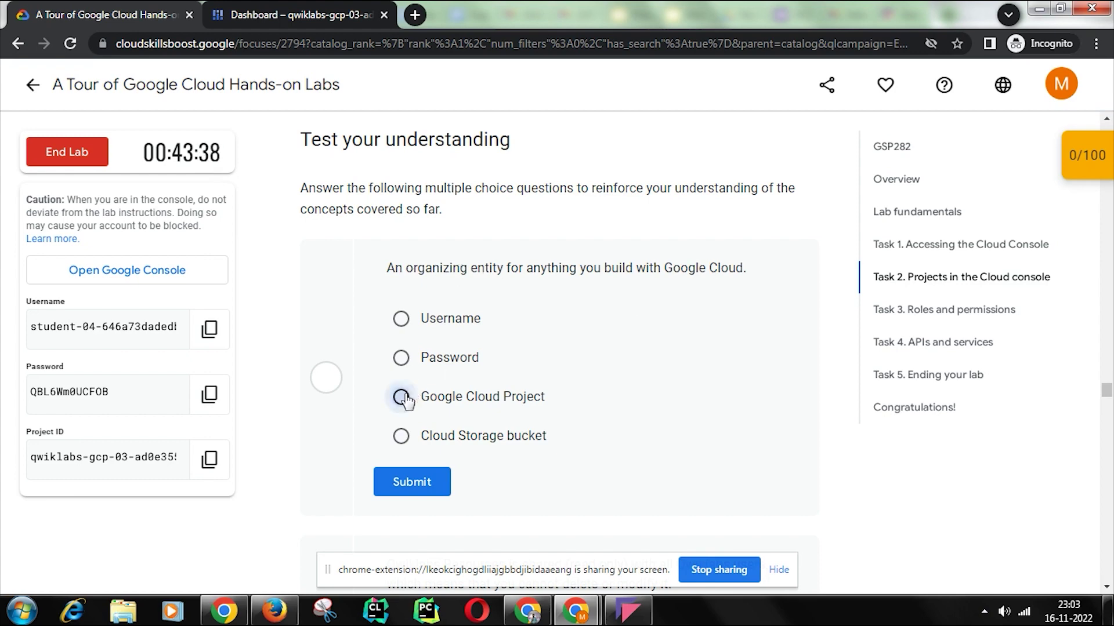
left_click(412, 481)
scroll(520, 365, "down", 4)
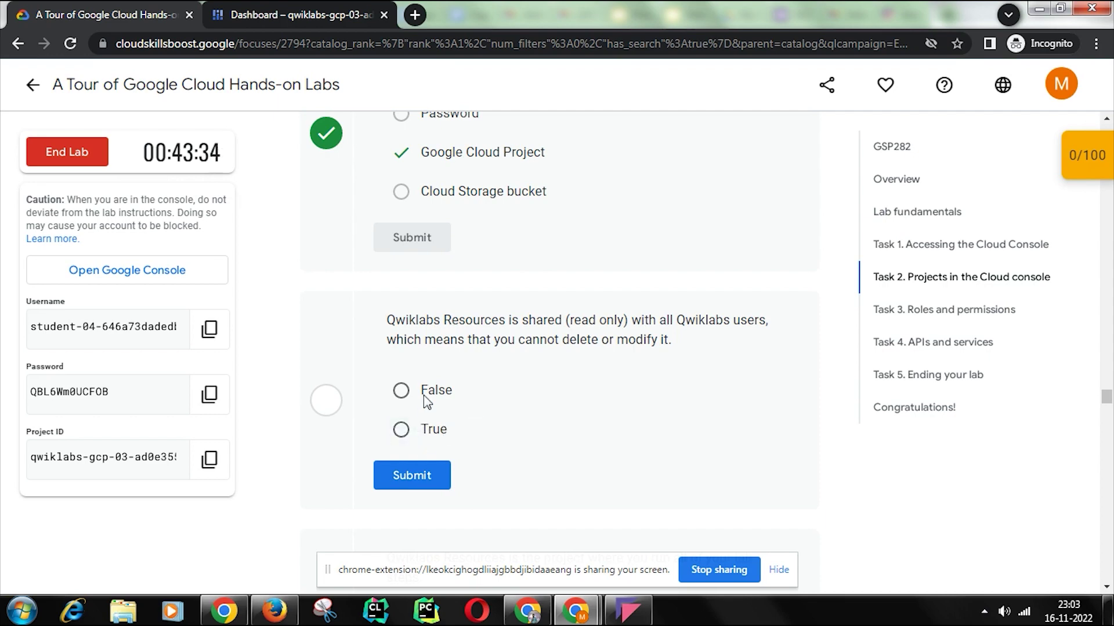
left_click(401, 429)
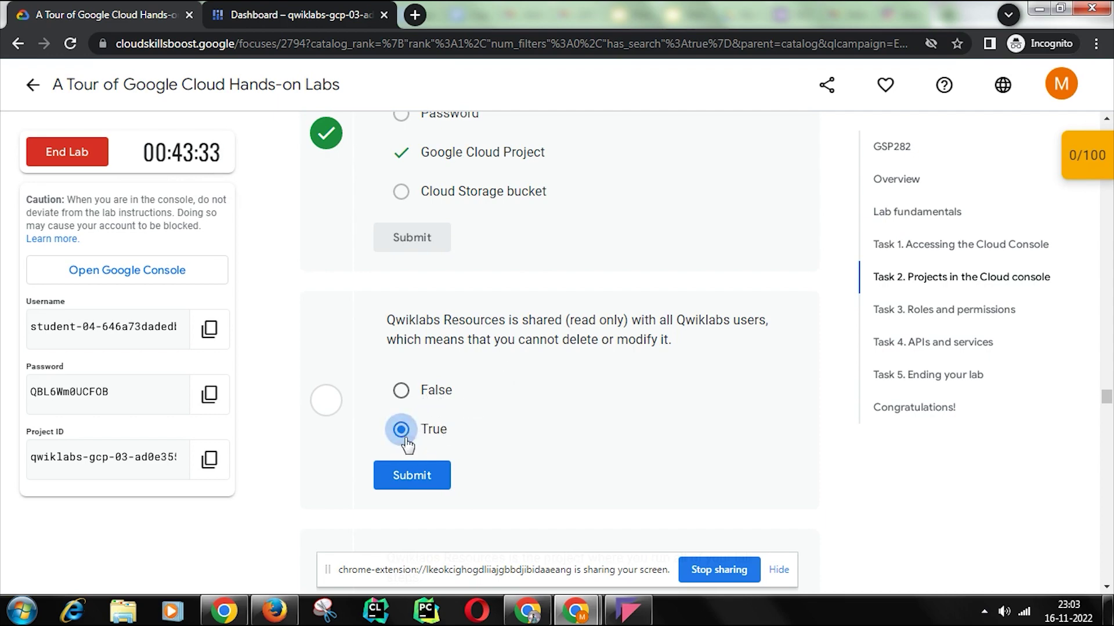
left_click(411, 483)
scroll(499, 423, "down", 4)
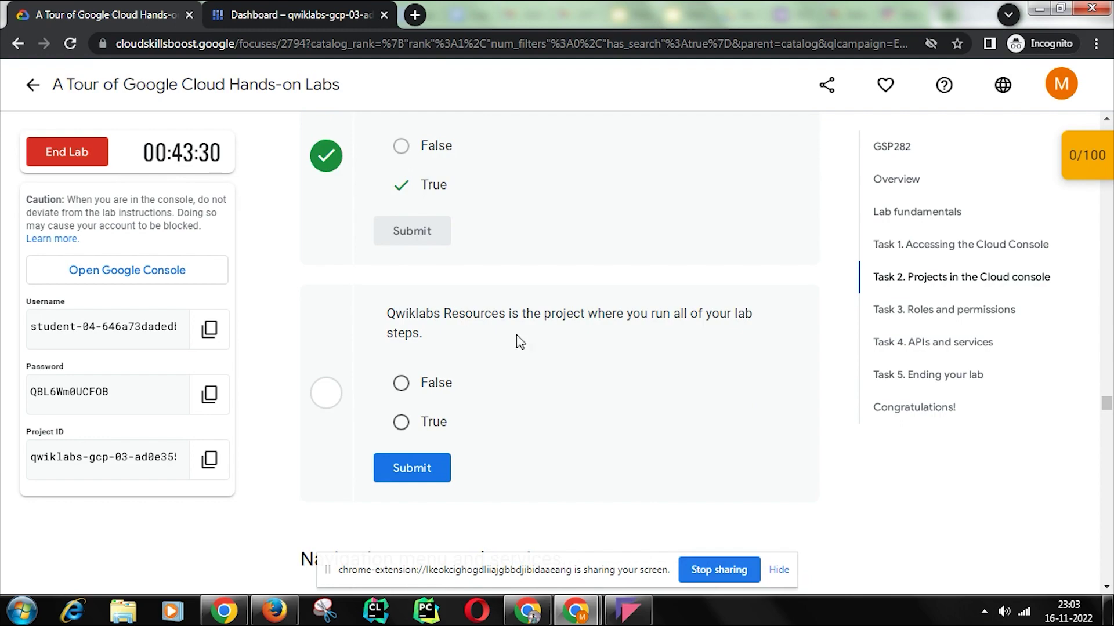
left_click(426, 384)
left_click(411, 468)
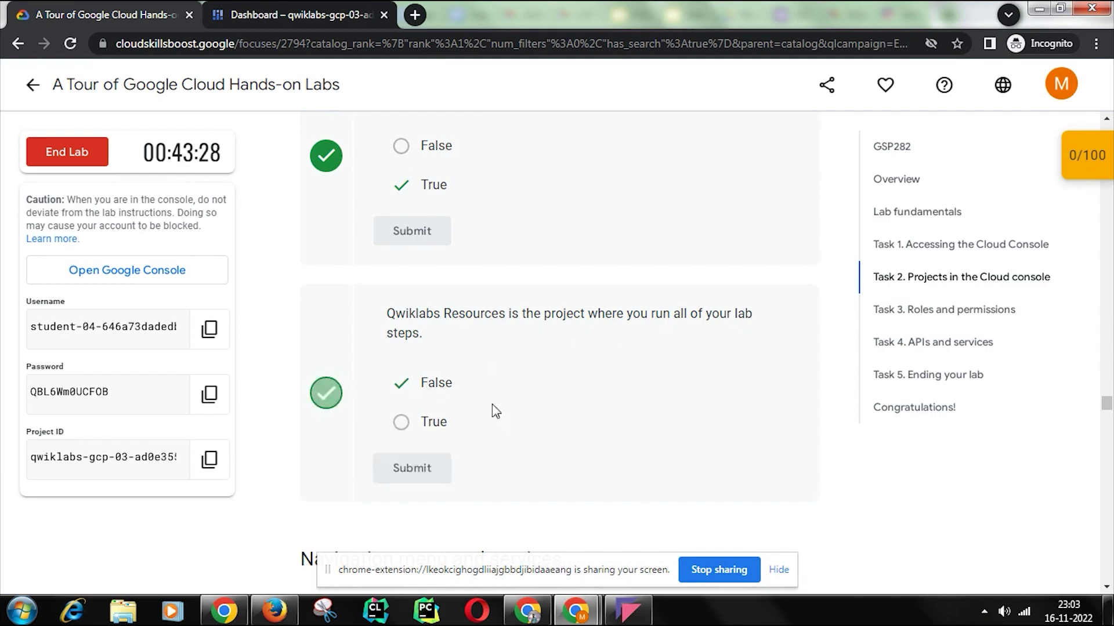
Step: Answer the Task 3 quiz: Navigation menu, True for basic roles, and Editor role for permissions
scroll(631, 394, "down", 4)
scroll(631, 395, "down", 15)
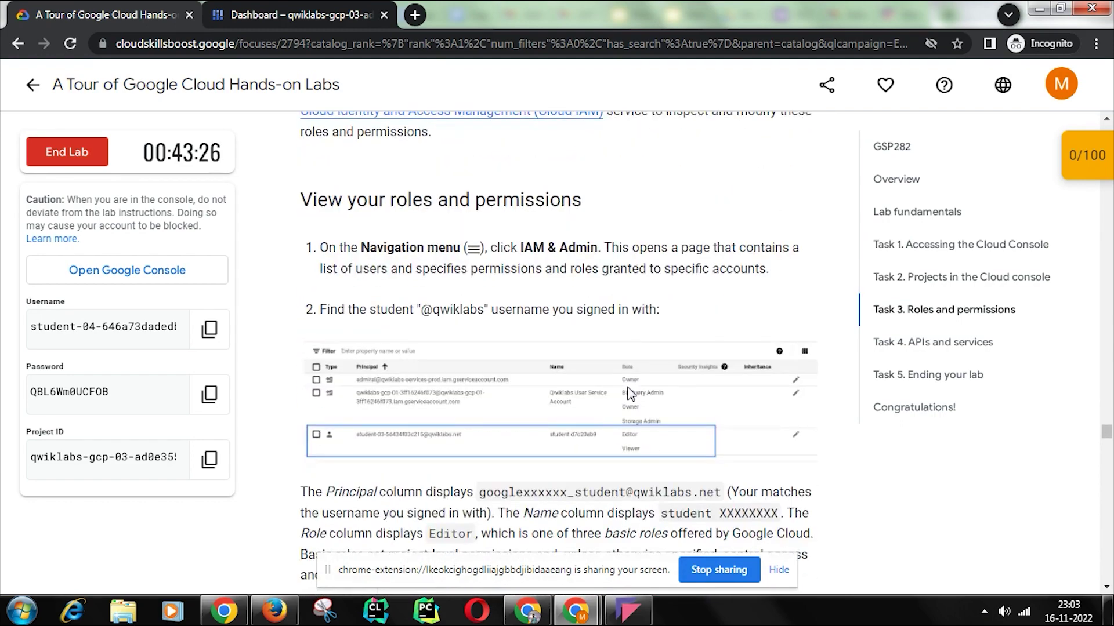
scroll(631, 394, "down", 6)
scroll(631, 394, "up", 1)
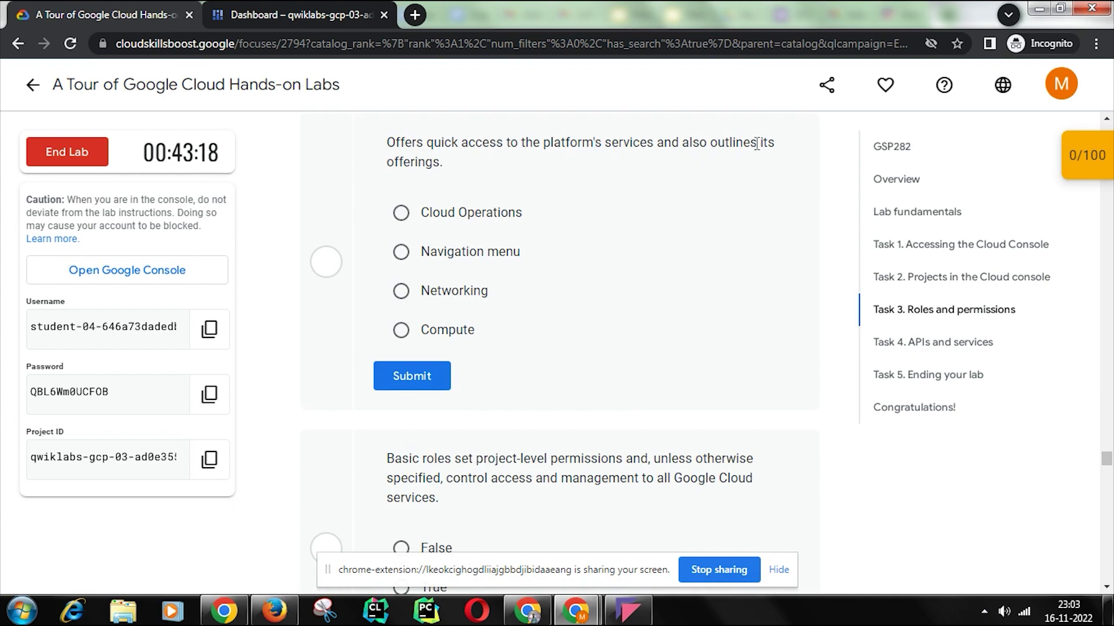
left_click(418, 253)
left_click(429, 377)
scroll(462, 375, "down", 4)
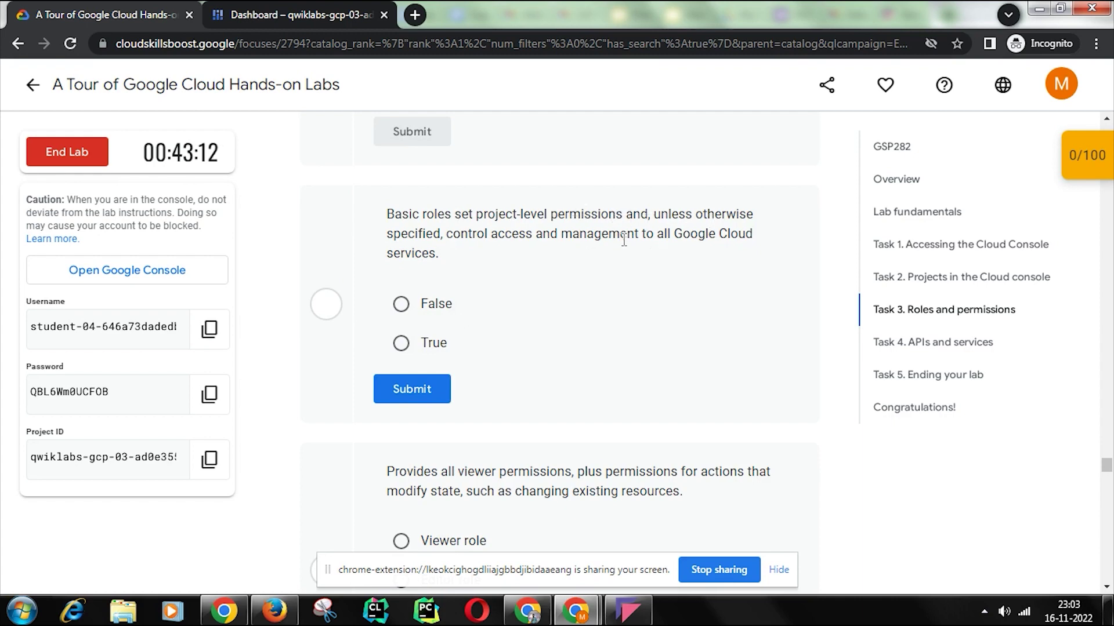
left_click(433, 342)
left_click(409, 388)
scroll(464, 388, "down", 4)
left_click(453, 339)
left_click(434, 432)
scroll(435, 436, "down", 20)
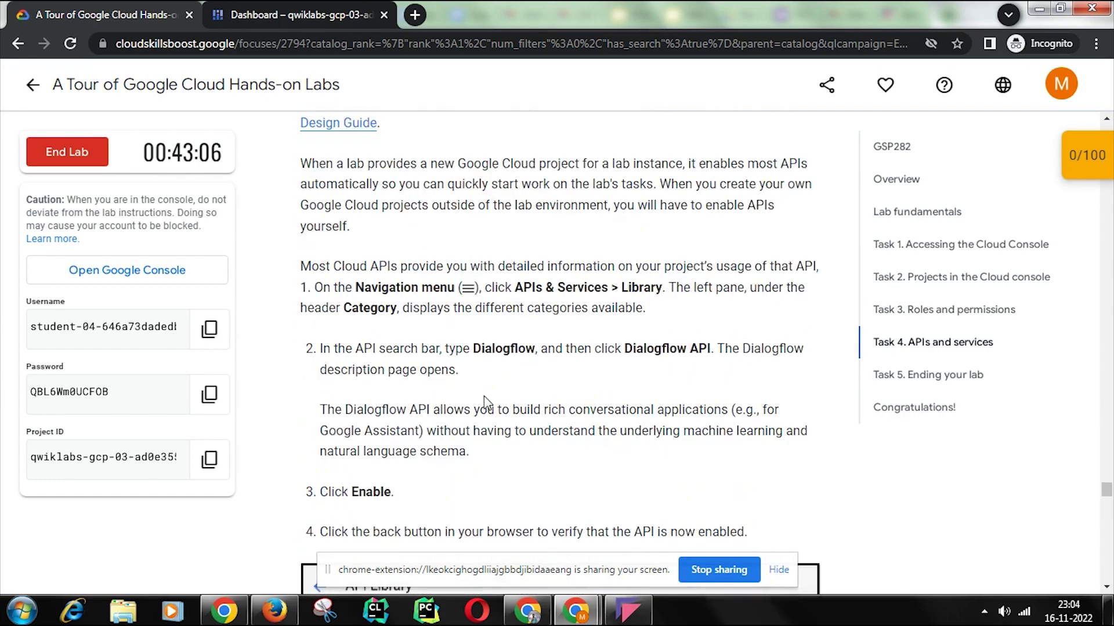
Step: Answer the Task 4 enabling-APIs question, switching from True to False after True is marked wrong
scroll(486, 400, "down", 5)
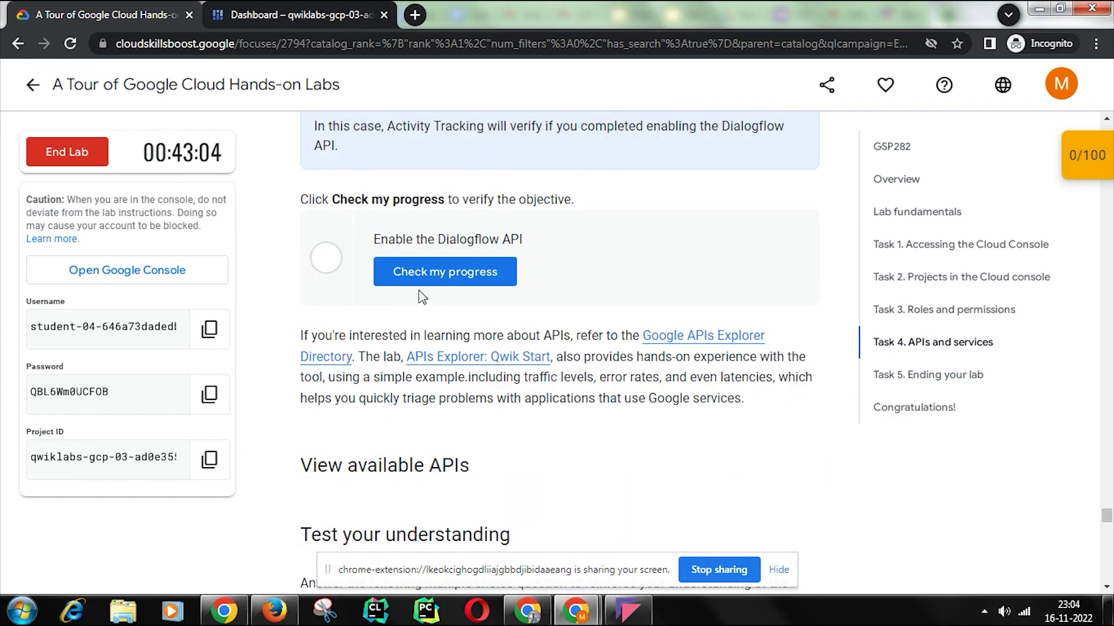
scroll(336, 257, "up", 8)
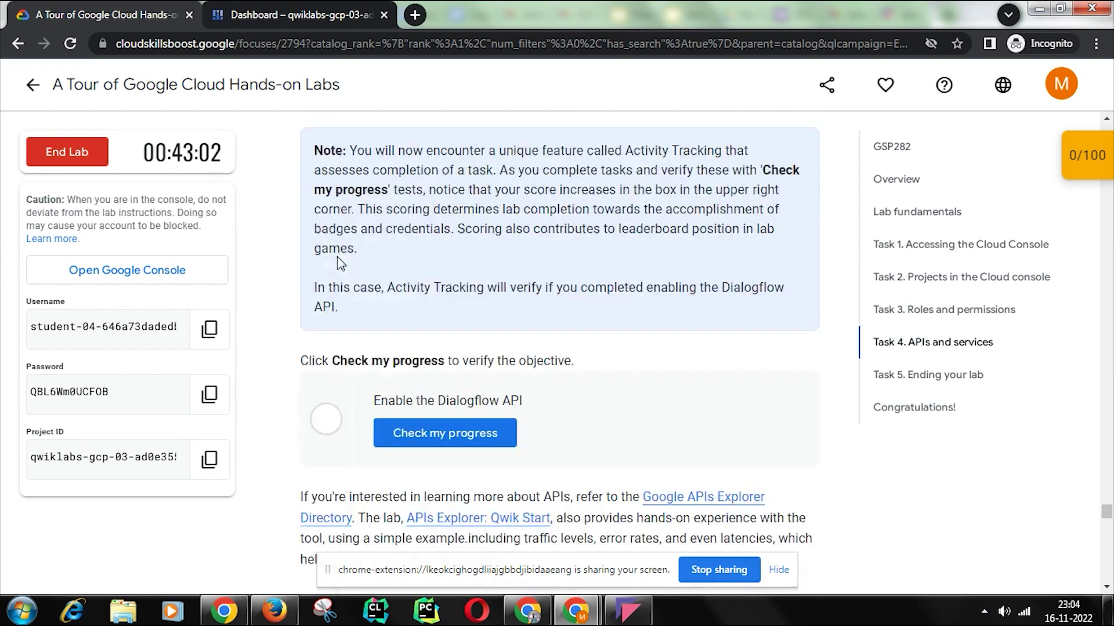
scroll(336, 256, "down", 5)
scroll(339, 257, "down", 5)
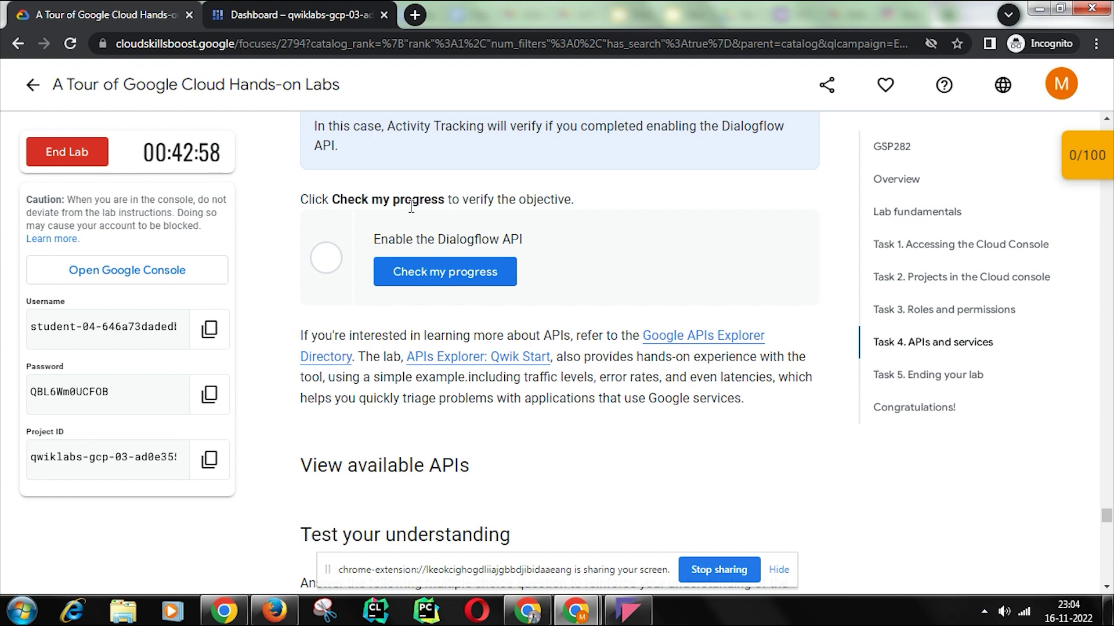
scroll(464, 201, "down", 6)
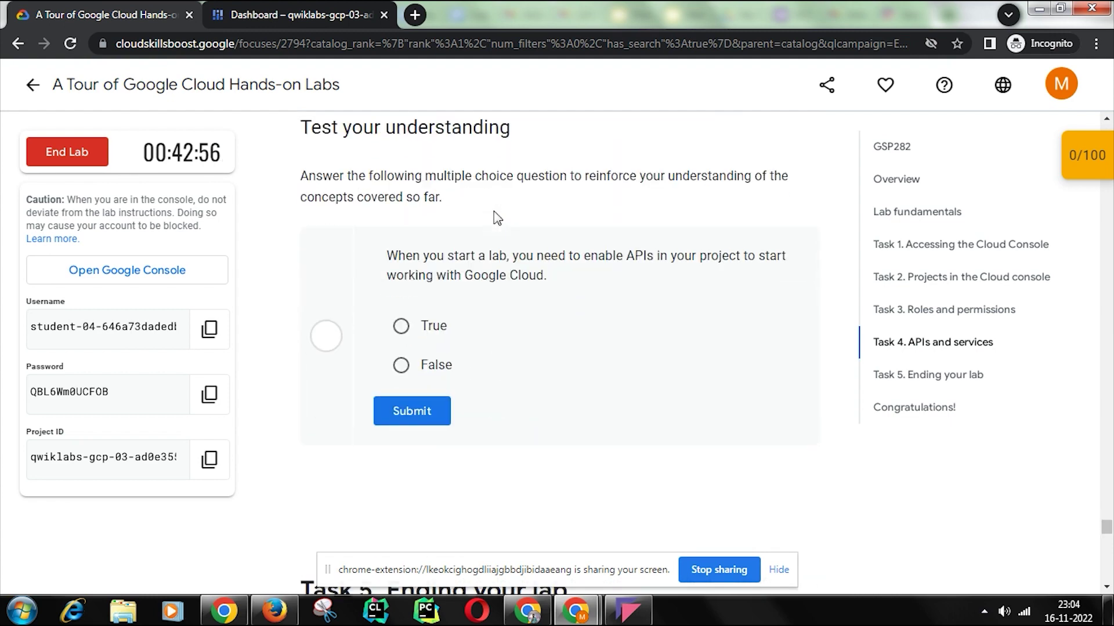
left_click(401, 327)
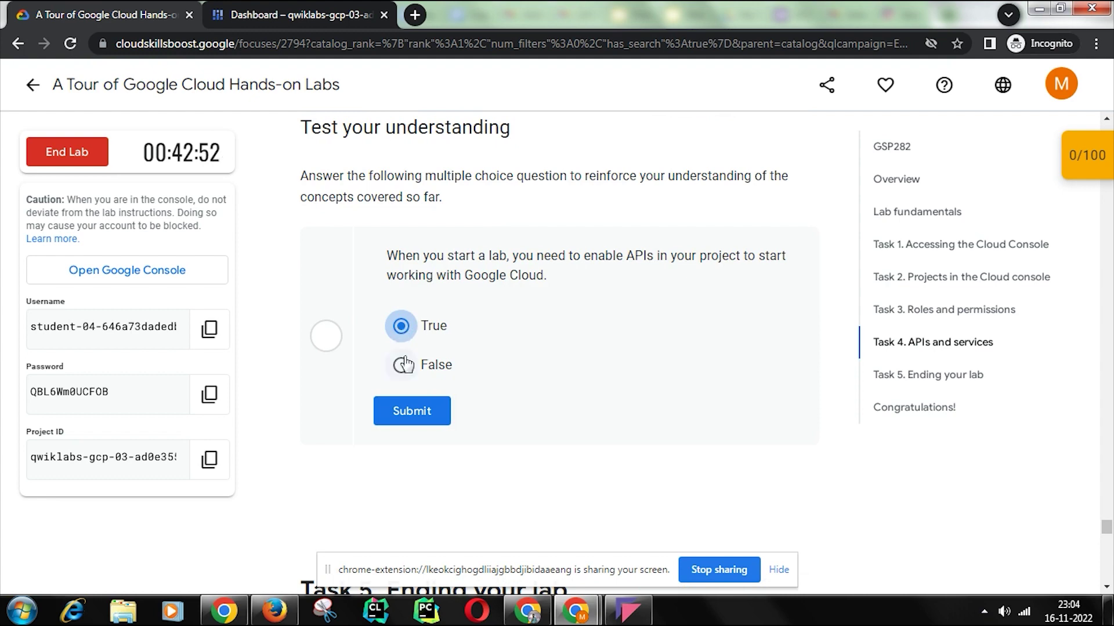
left_click(410, 411)
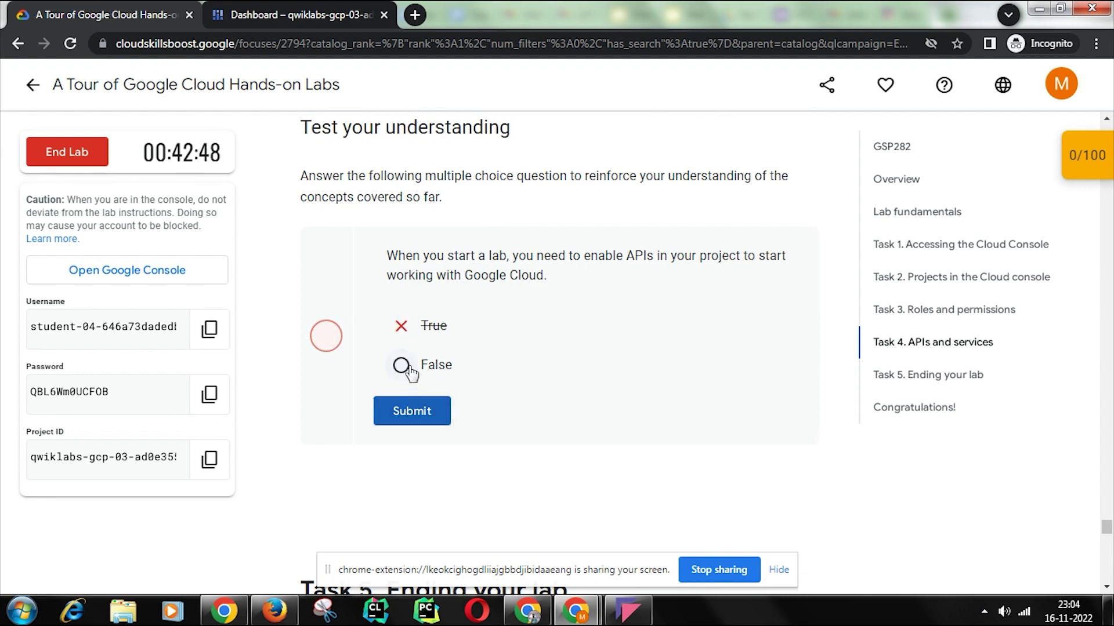
left_click(403, 367)
left_click(411, 410)
scroll(547, 197, "up", 15)
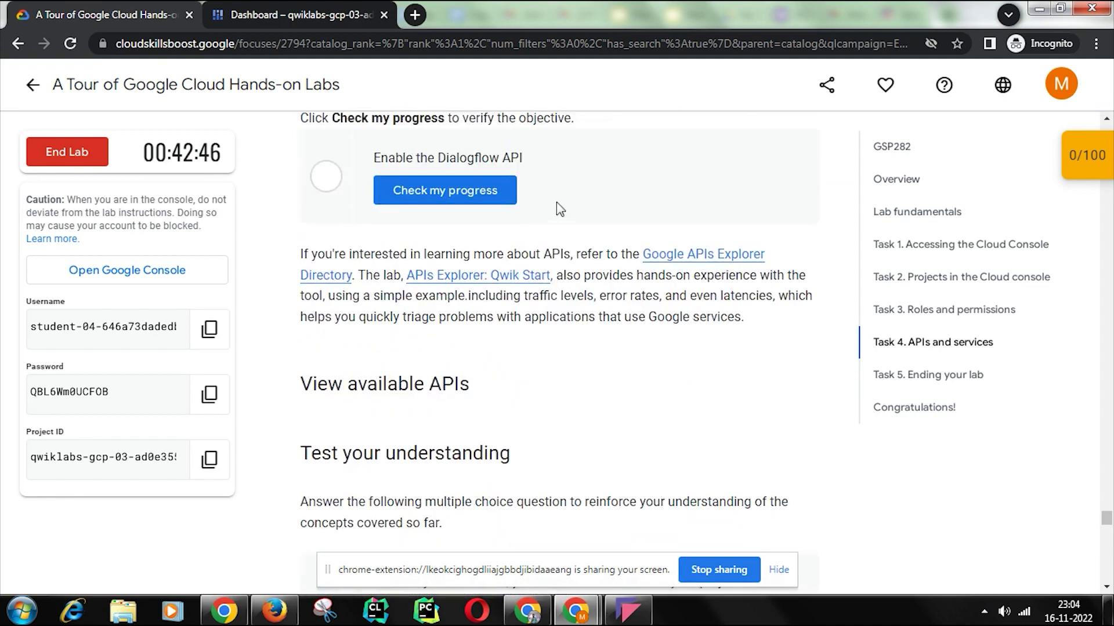
scroll(561, 210, "up", 6)
Step: Accept the Google Cloud console terms of service and continue into the console
left_click(318, 3)
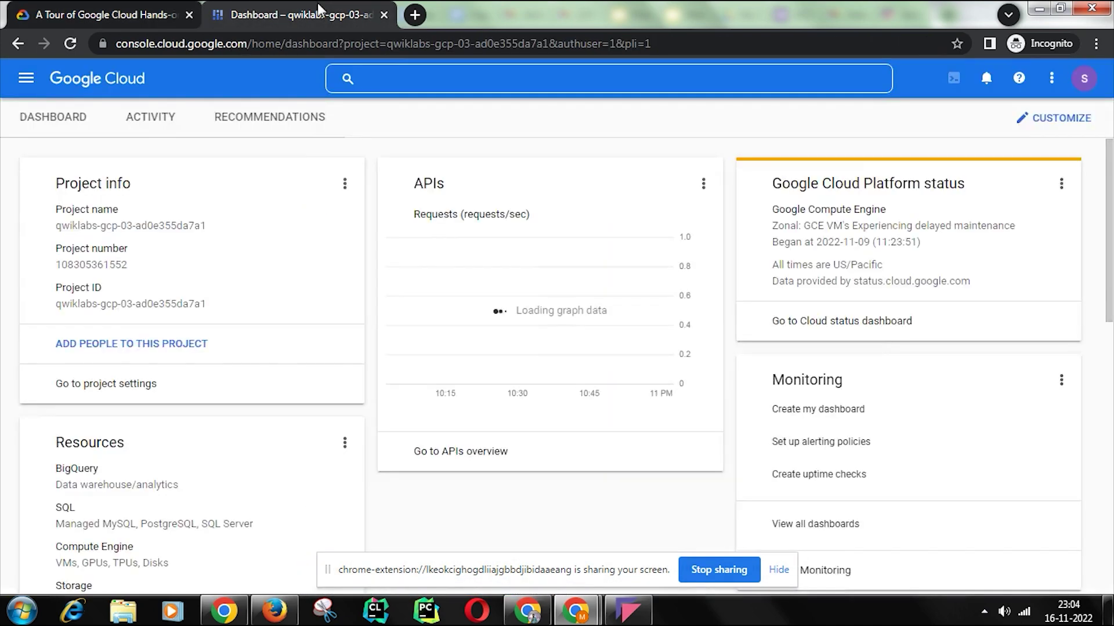
left_click(355, 400)
left_click(722, 494)
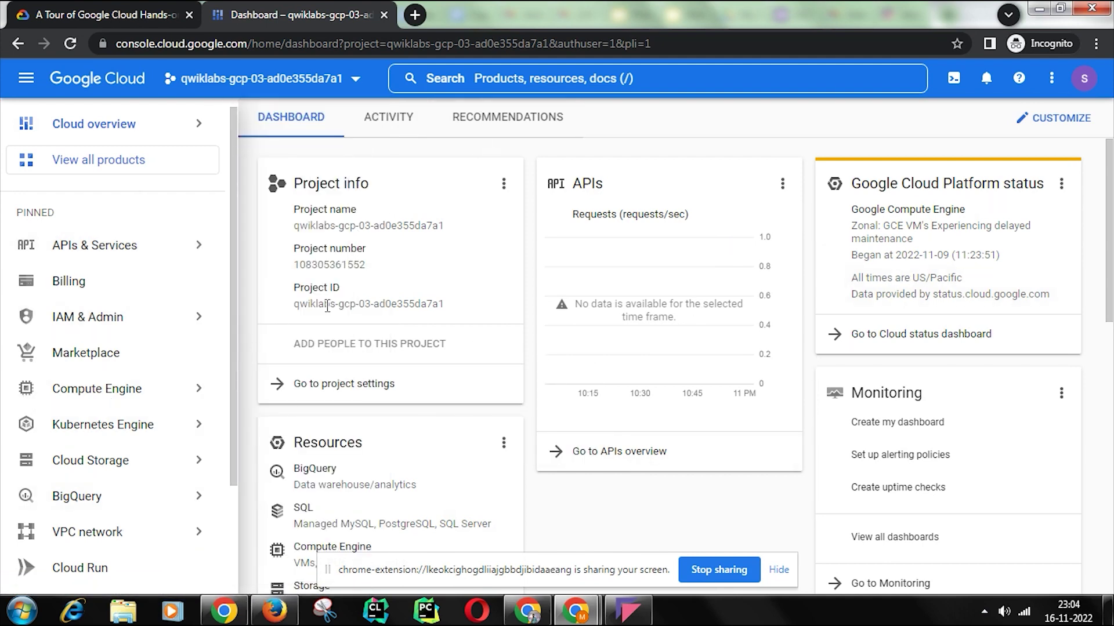
Step: Search the API Library for 'dialogf' and open the Dialogflow API page
mouse_move(422, 351)
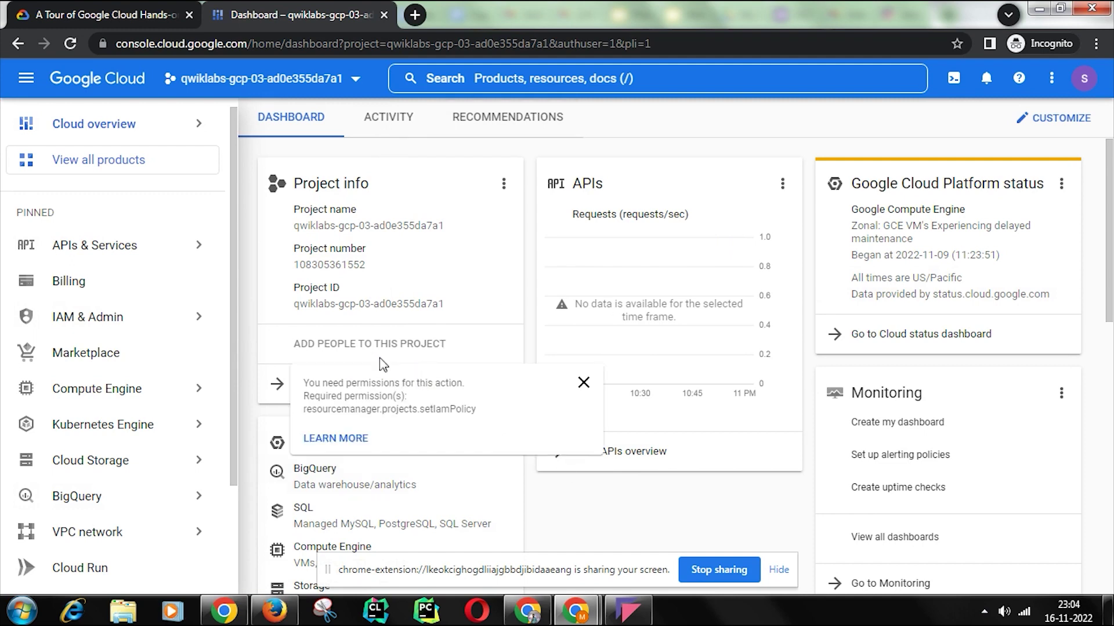
mouse_move(164, 241)
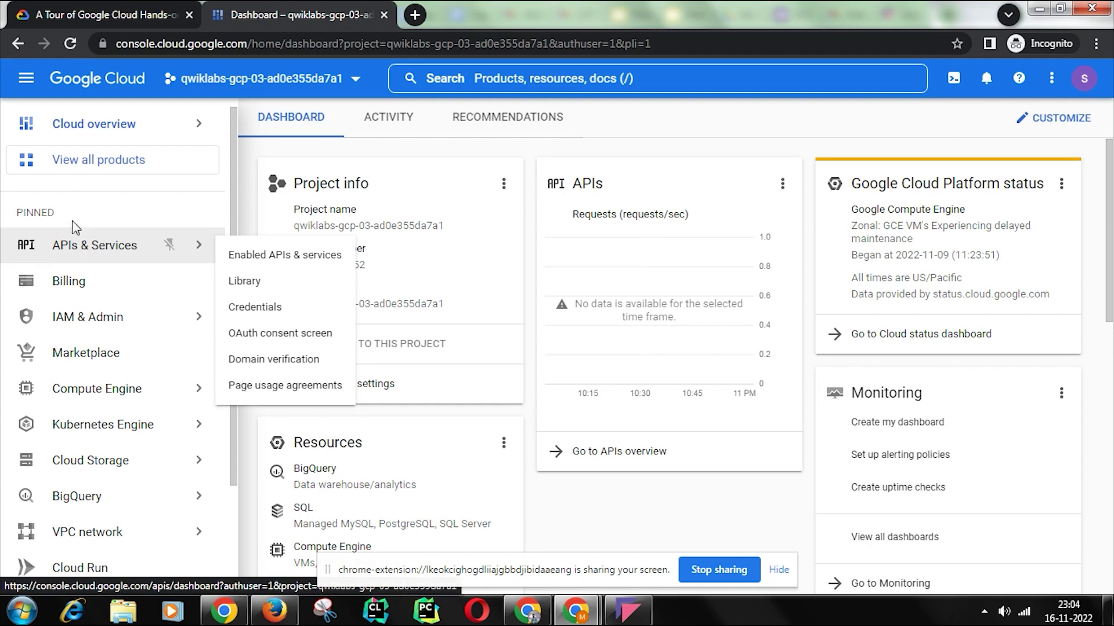
left_click(24, 81)
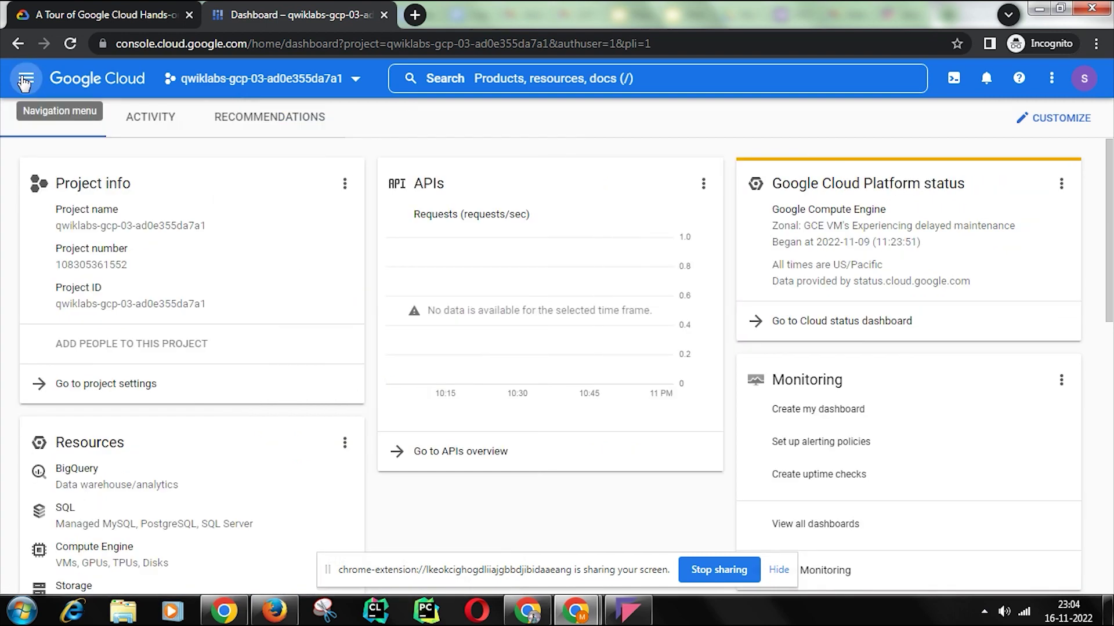
left_click(23, 81)
mouse_move(70, 248)
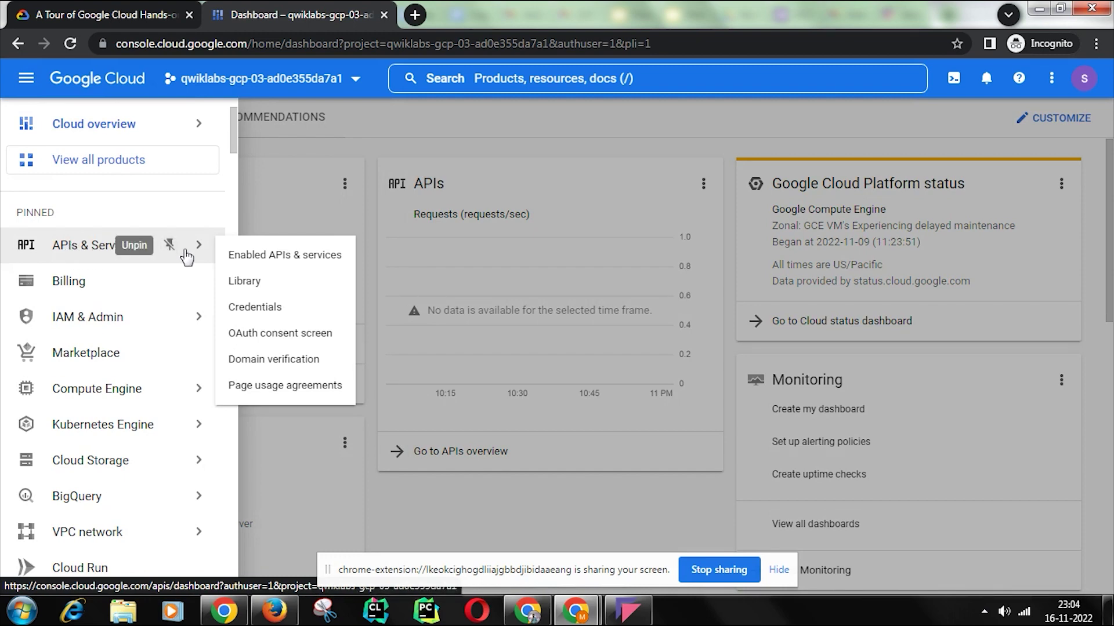
left_click(249, 283)
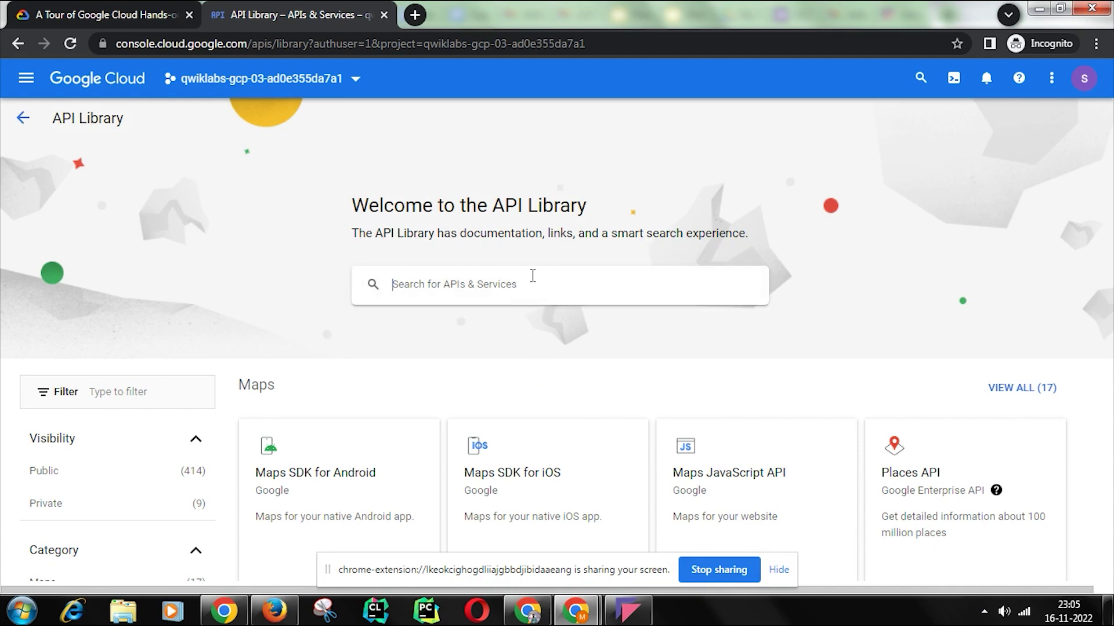
left_click(533, 275)
type("dialog")
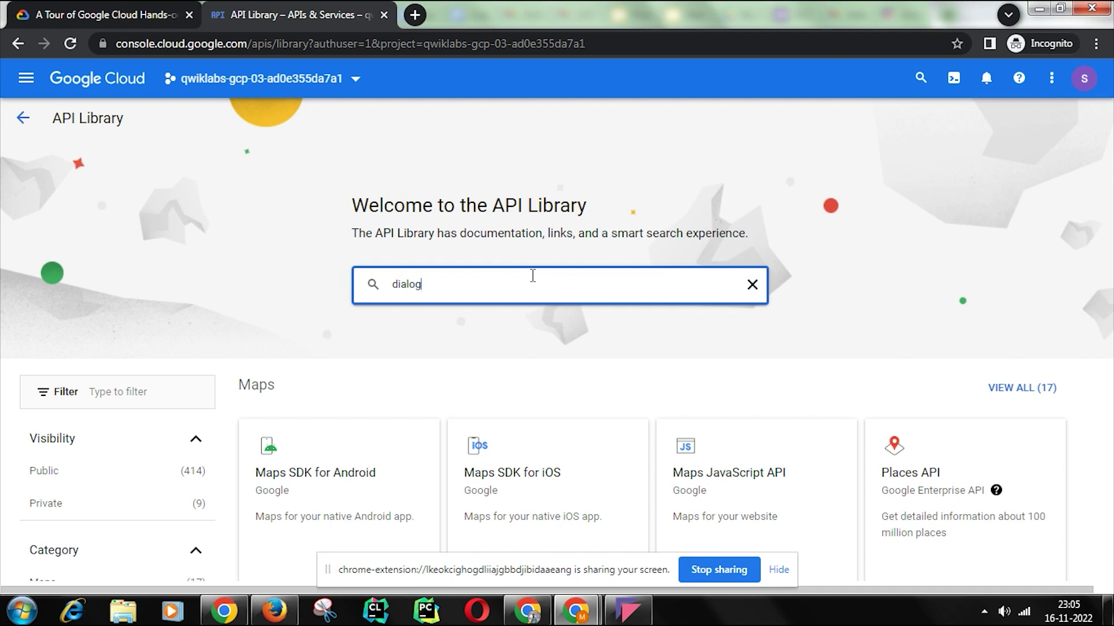
type("flow")
key("Return")
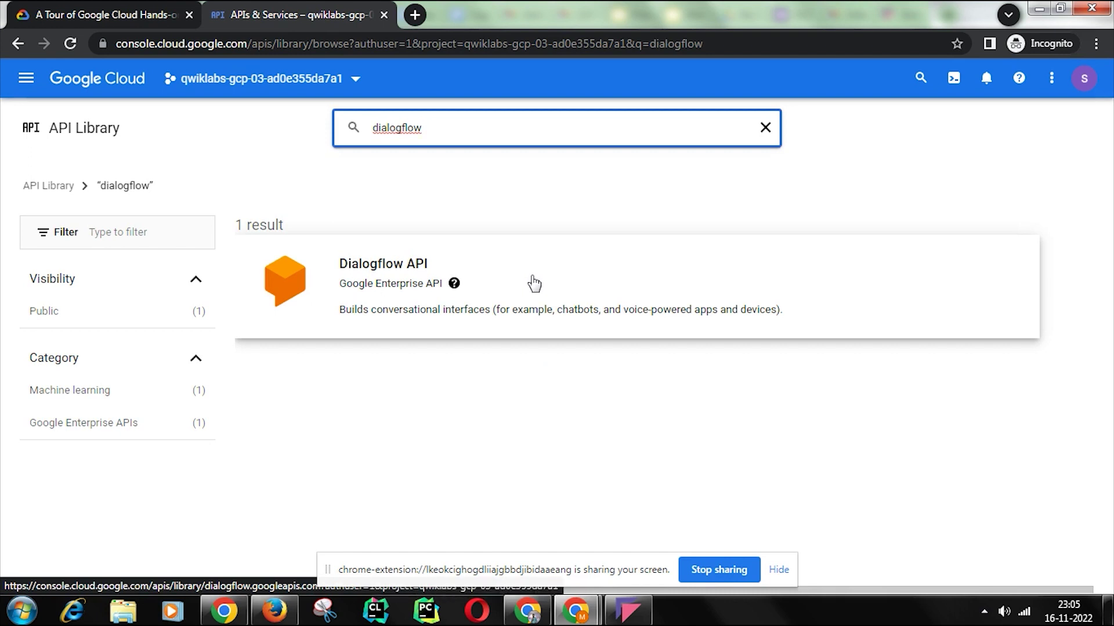
left_click(346, 268)
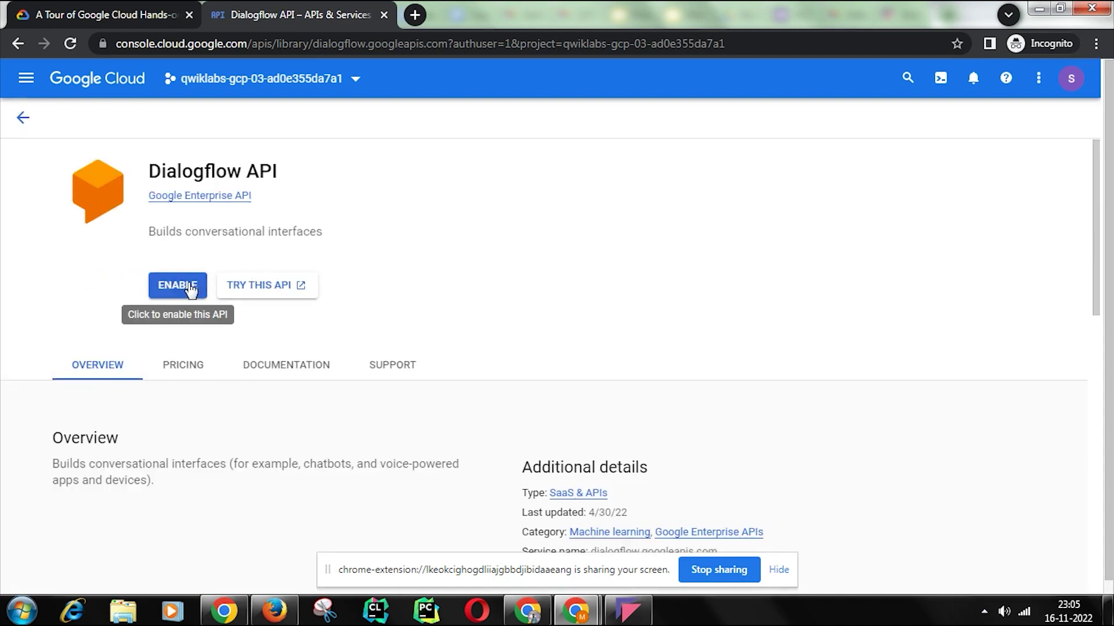
Step: Click ENABLE on the Dialogflow API, then return to the APIs & Services dashboard
left_click(190, 290)
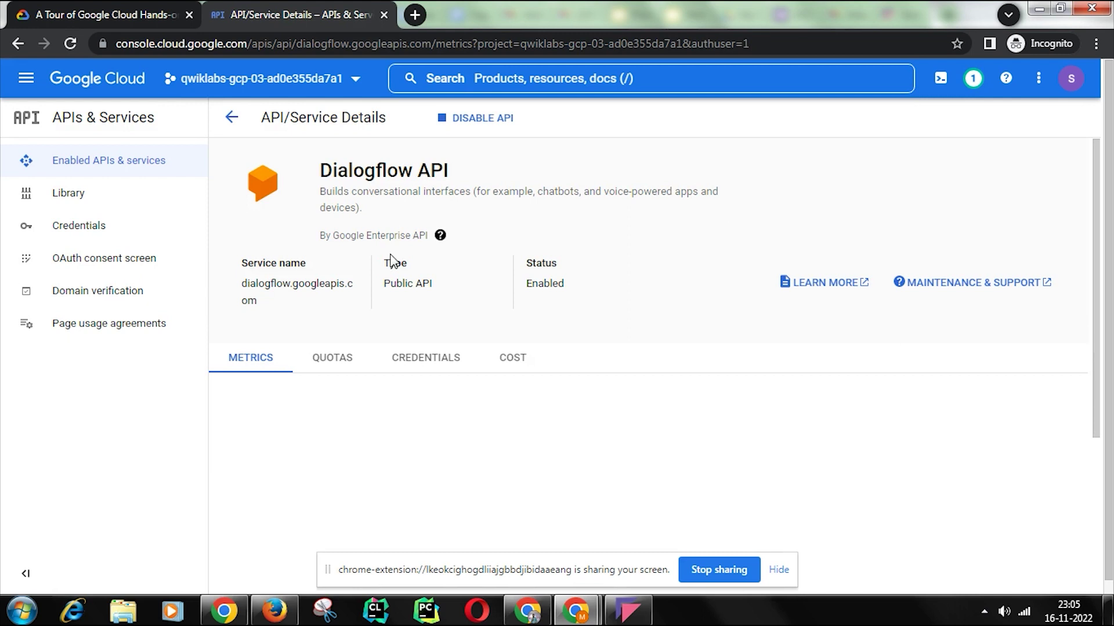
left_click(235, 118)
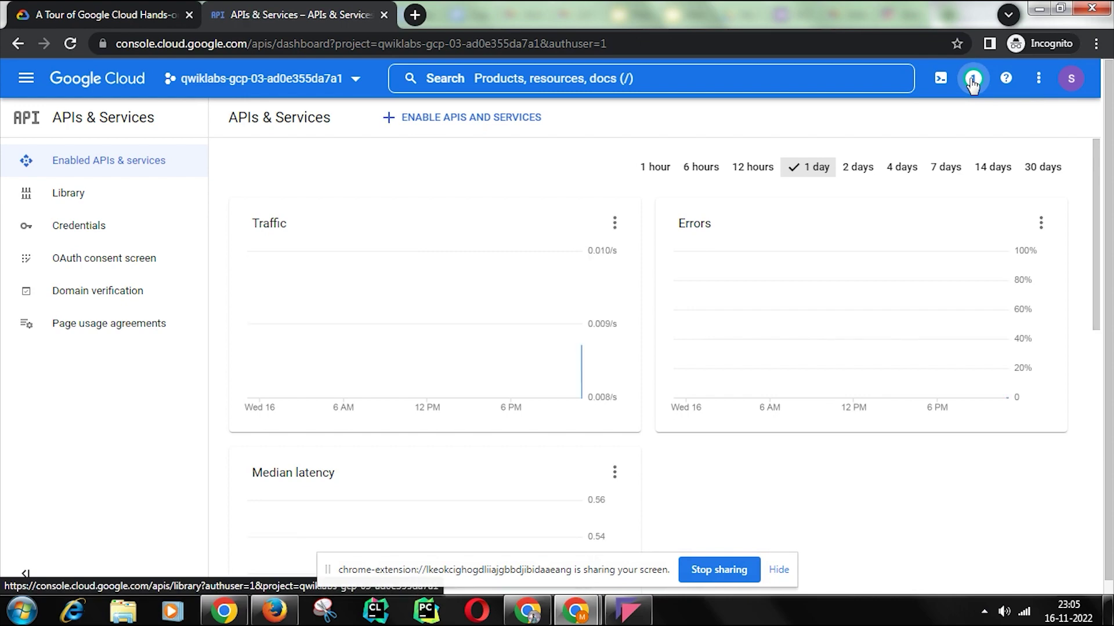
Step: Check progress on Enable the Dialogflow API for 100/100, then scroll to Congratulations
left_click(117, 14)
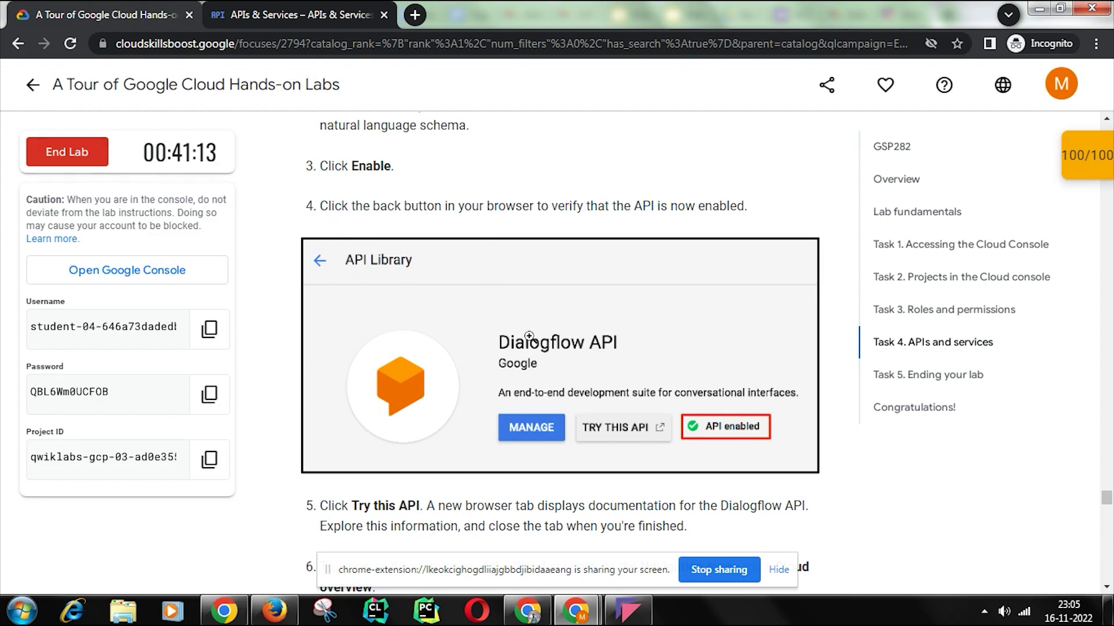
scroll(1069, 197, "down", 5)
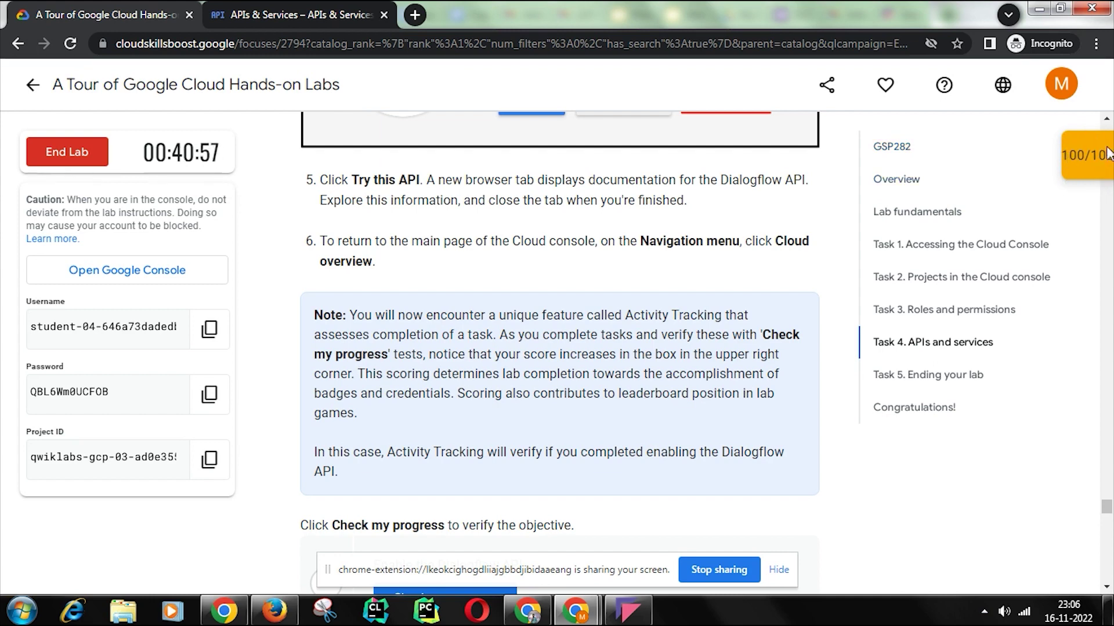
scroll(792, 344, "down", 7)
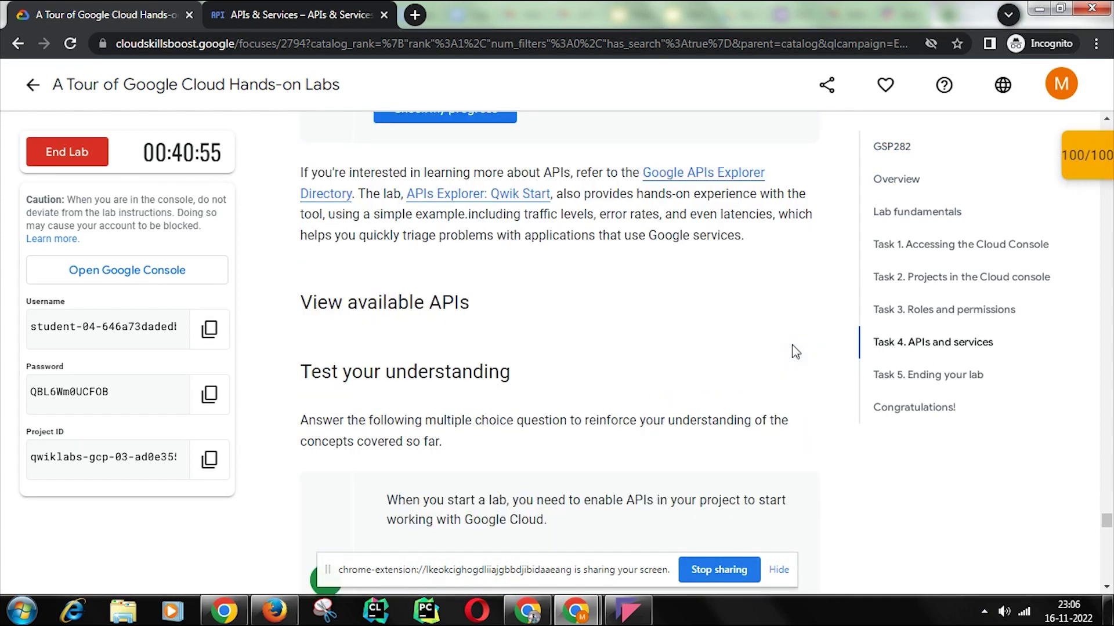
scroll(792, 351, "up", 2)
left_click(413, 270)
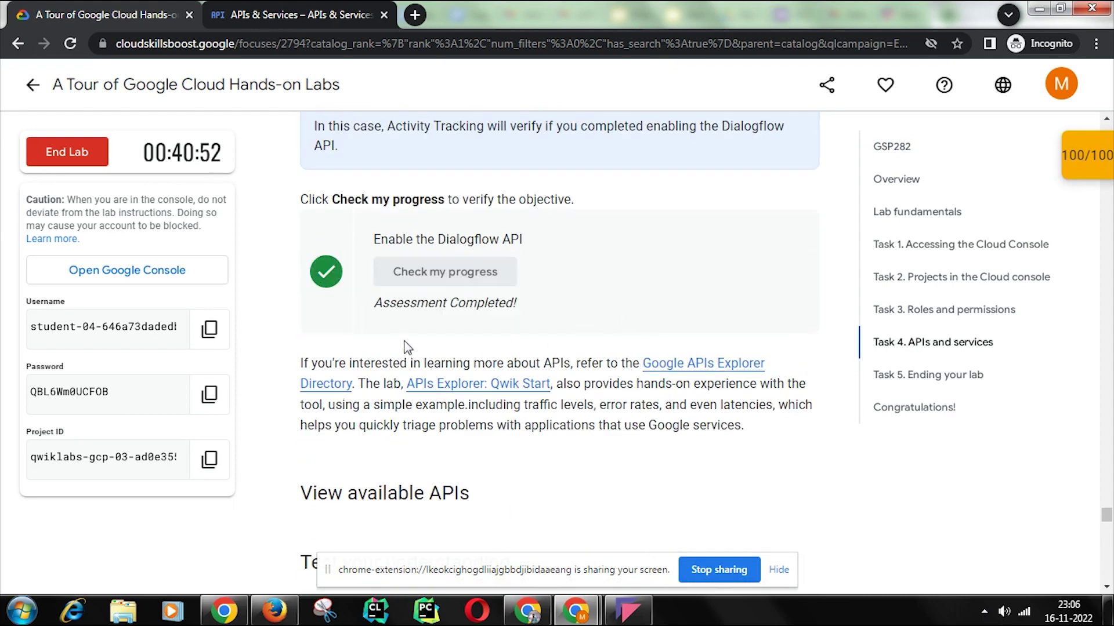
scroll(569, 323, "down", 12)
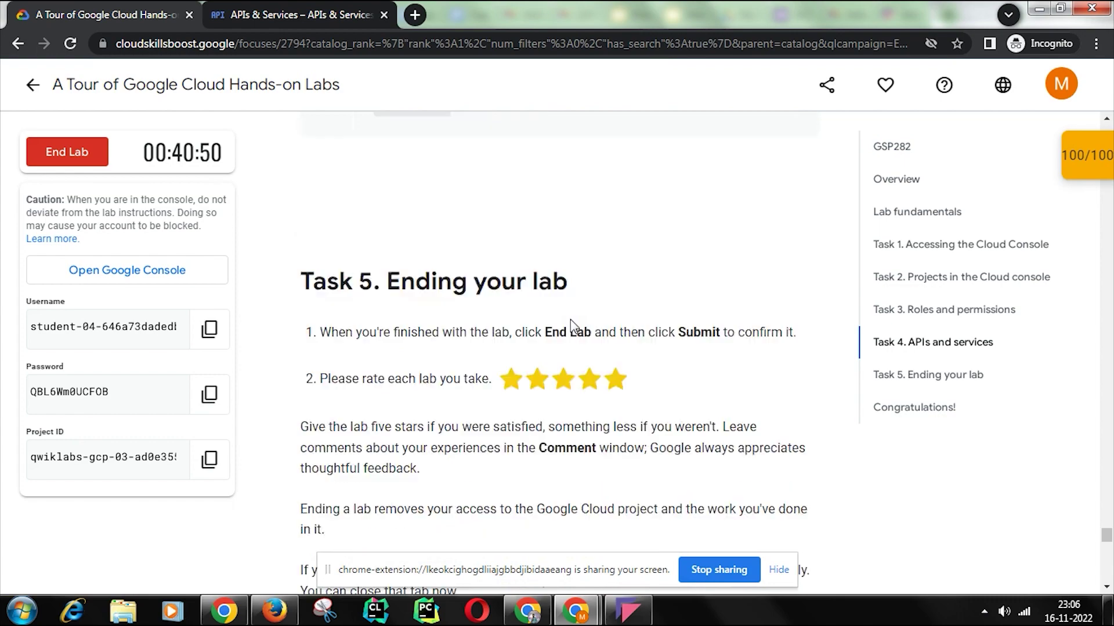
scroll(571, 320, "down", 15)
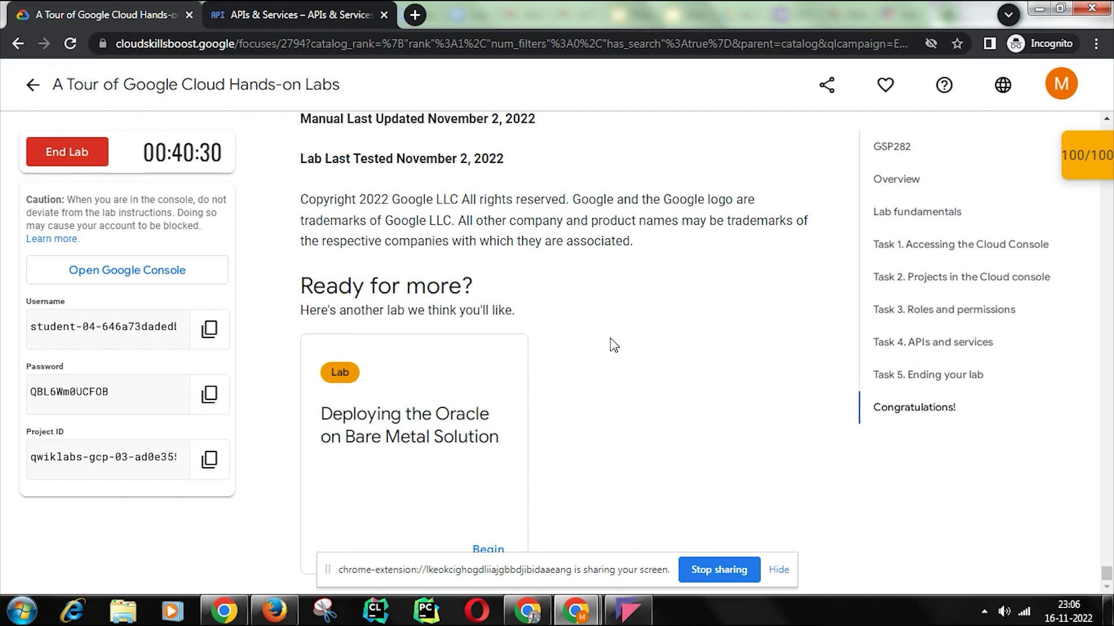
Step: End the lab, submit a five-star rating, and return to the GSP282 catalog results
left_click(86, 162)
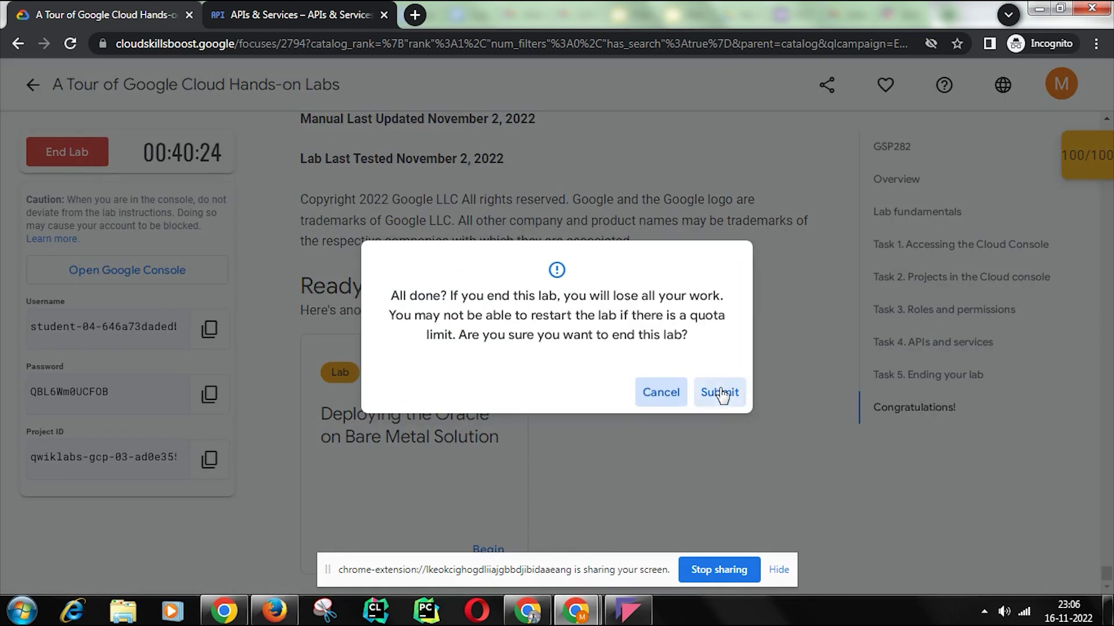
left_click(720, 392)
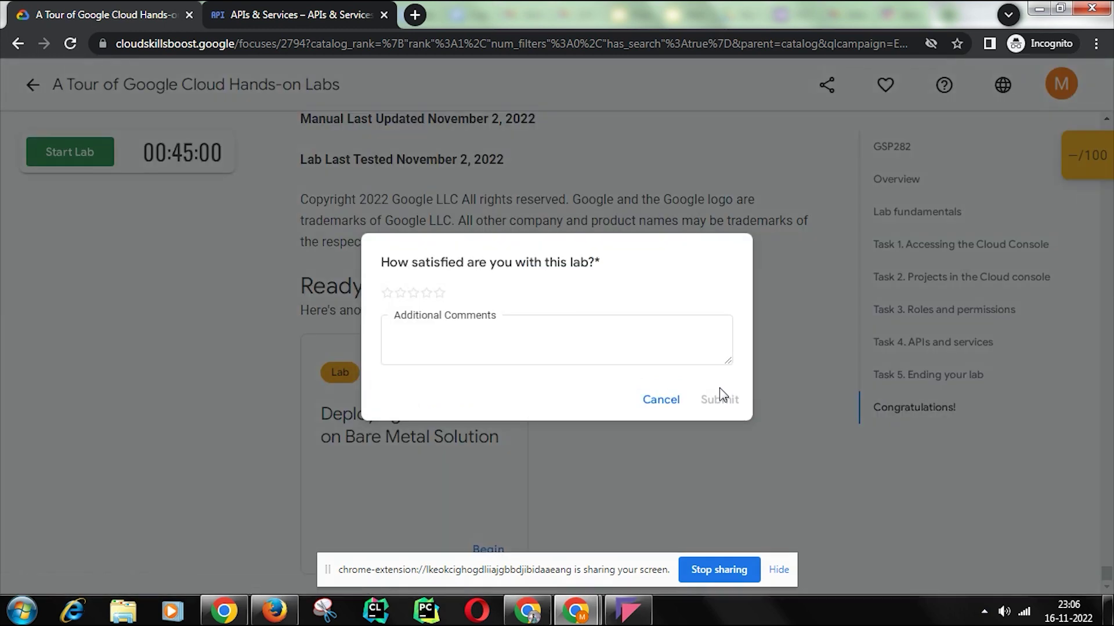
left_click(441, 293)
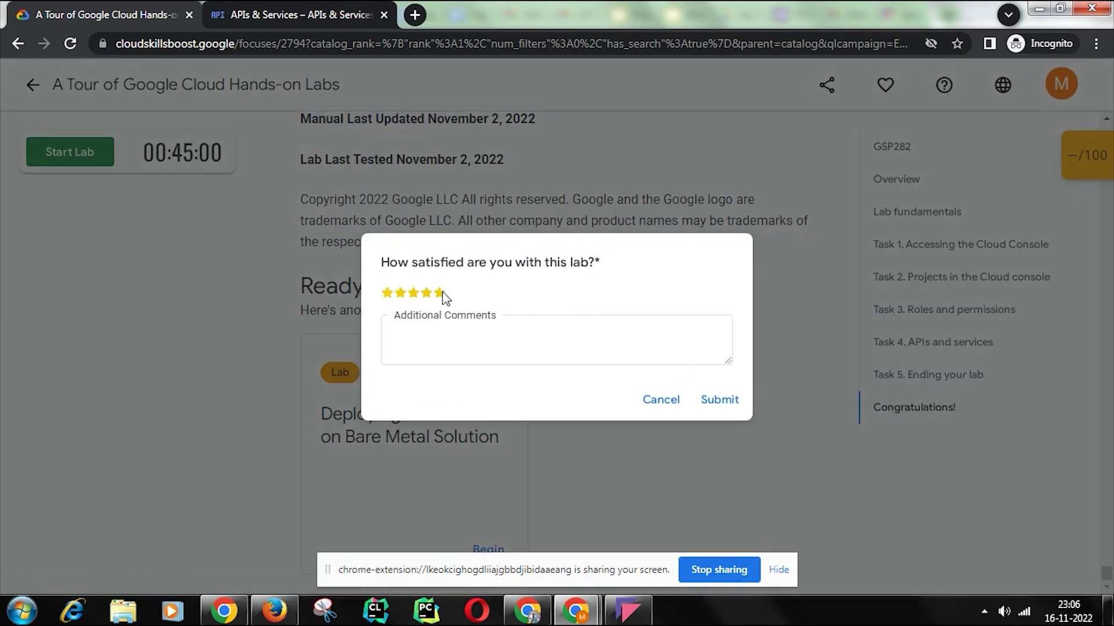
left_click(738, 401)
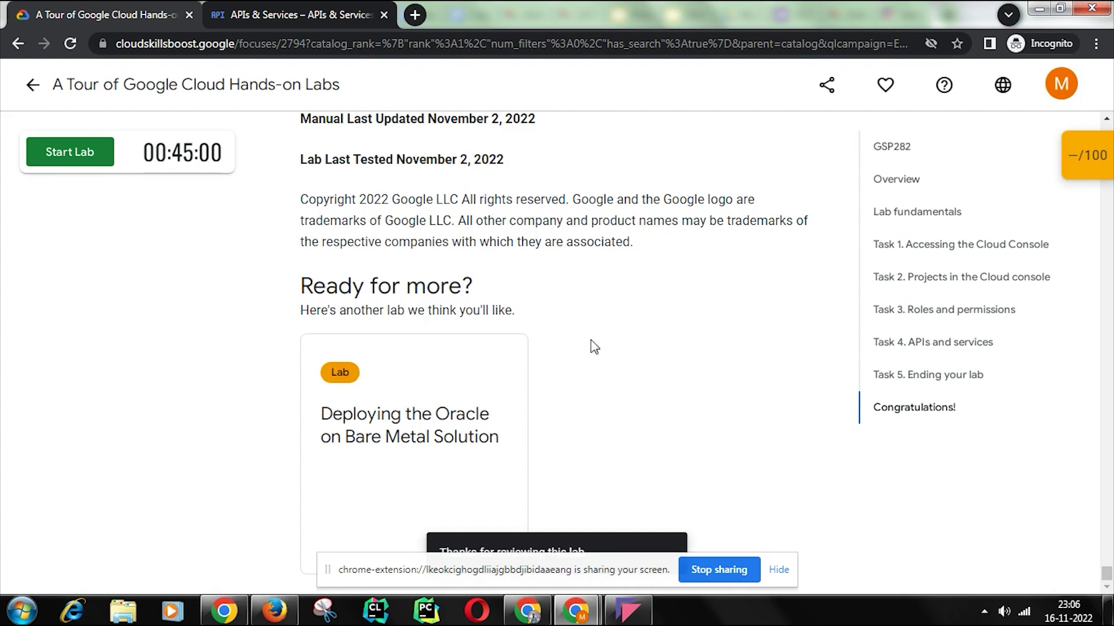
left_click(1074, 97)
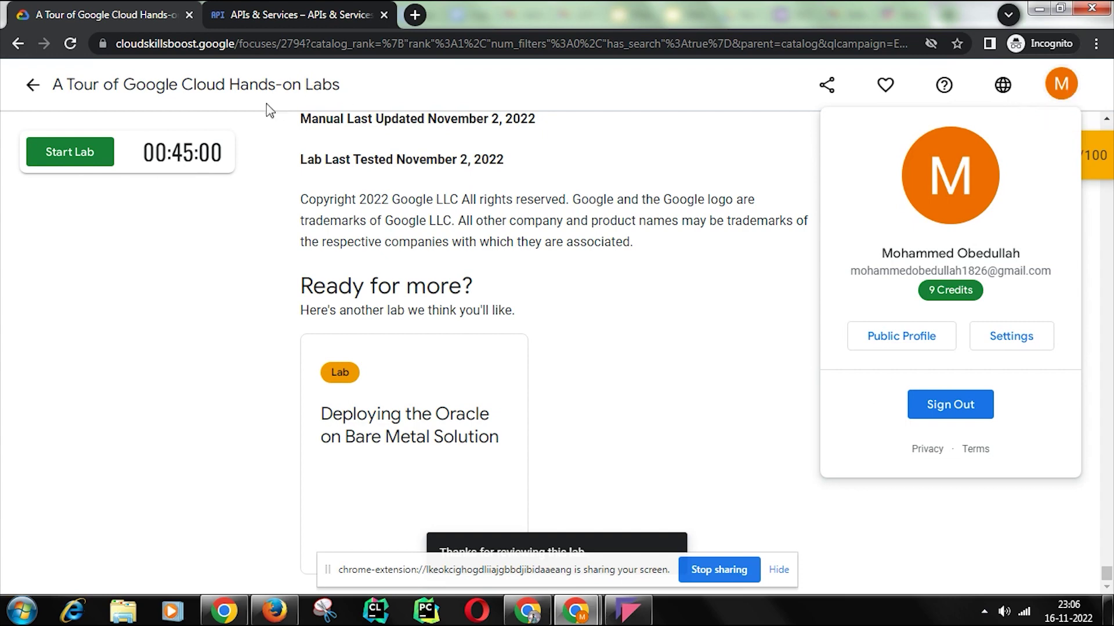
left_click(33, 95)
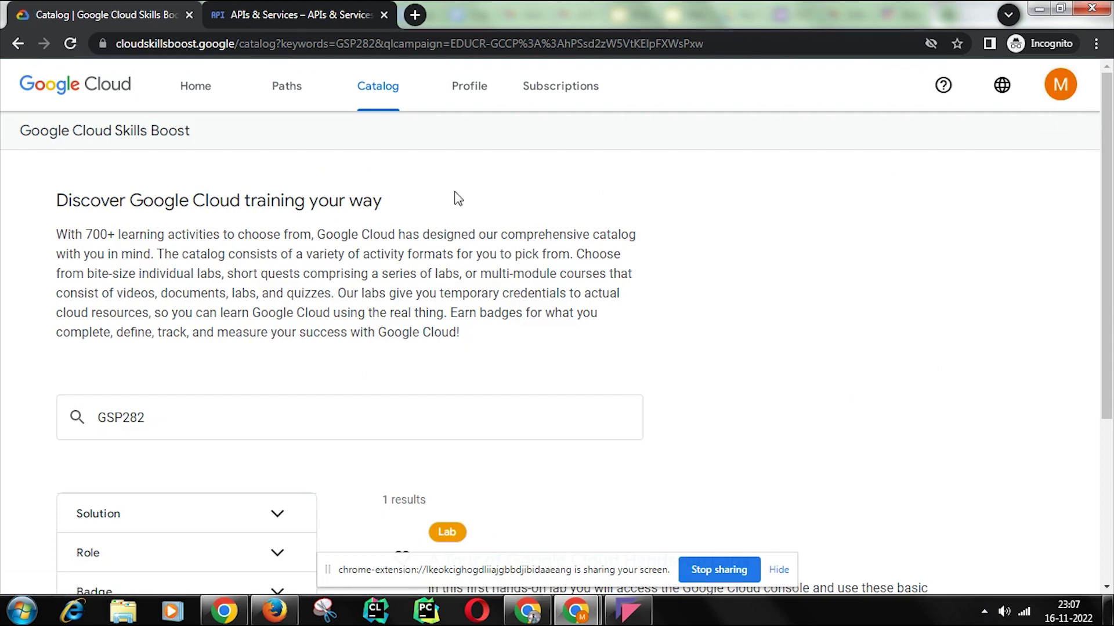
Step: From the home page, review the 9 Credits subscriptions and credits page
left_click(214, 97)
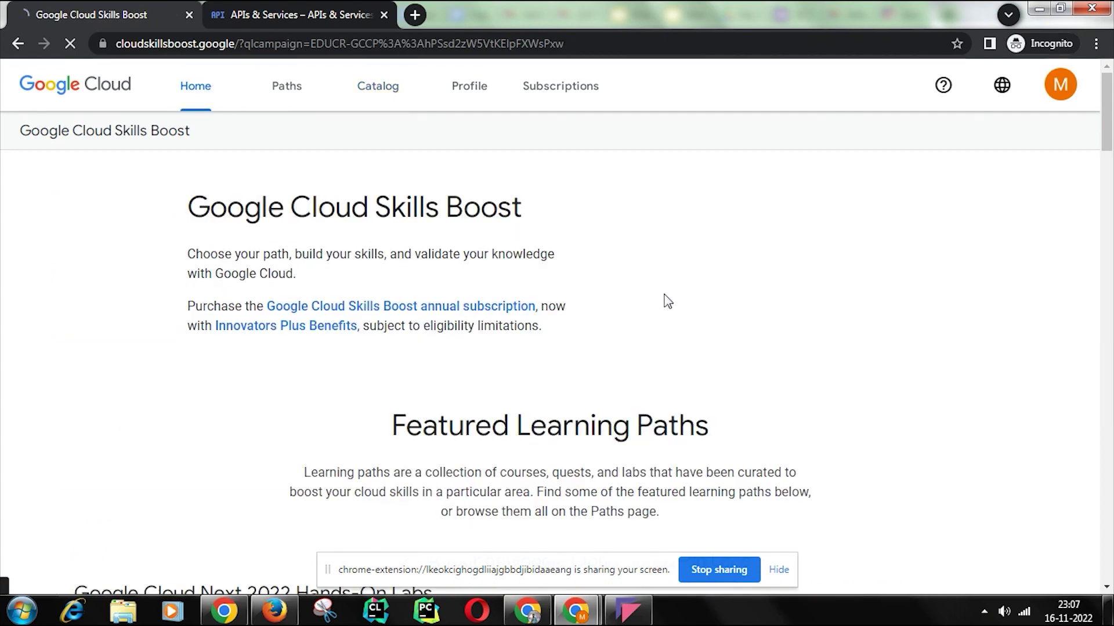
scroll(667, 301, "down", 15)
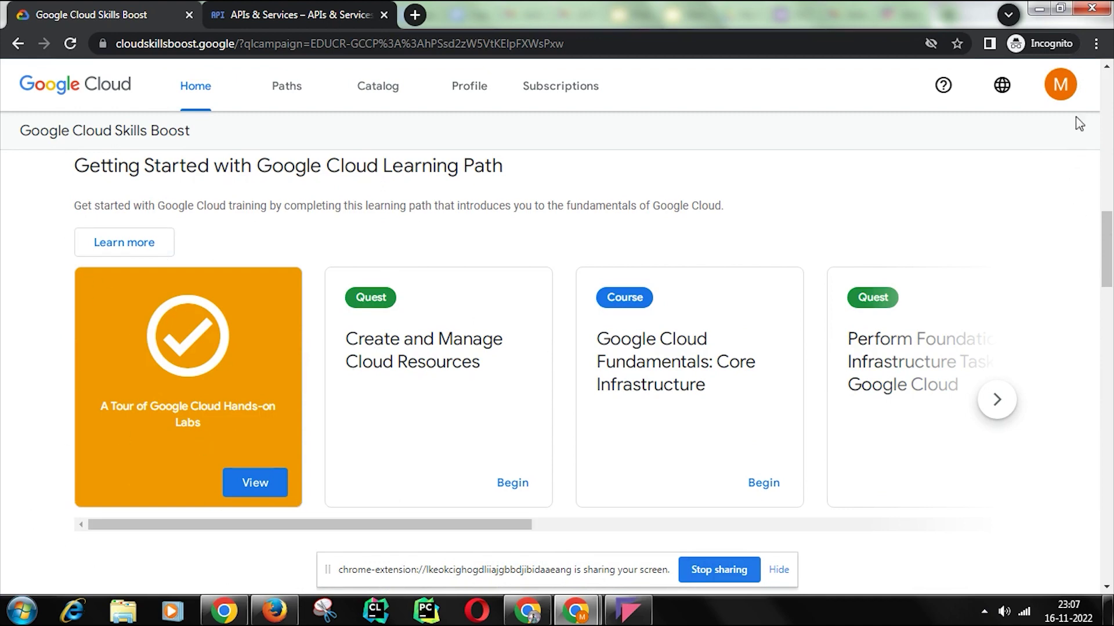
left_click(1062, 100)
left_click(963, 299)
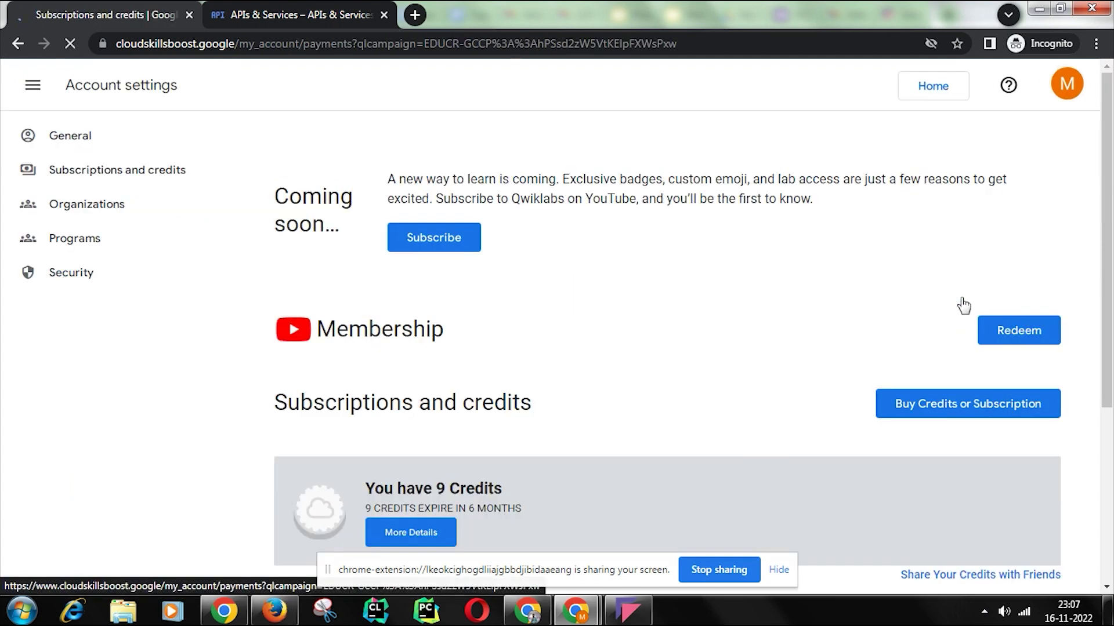
scroll(936, 310, "down", 3)
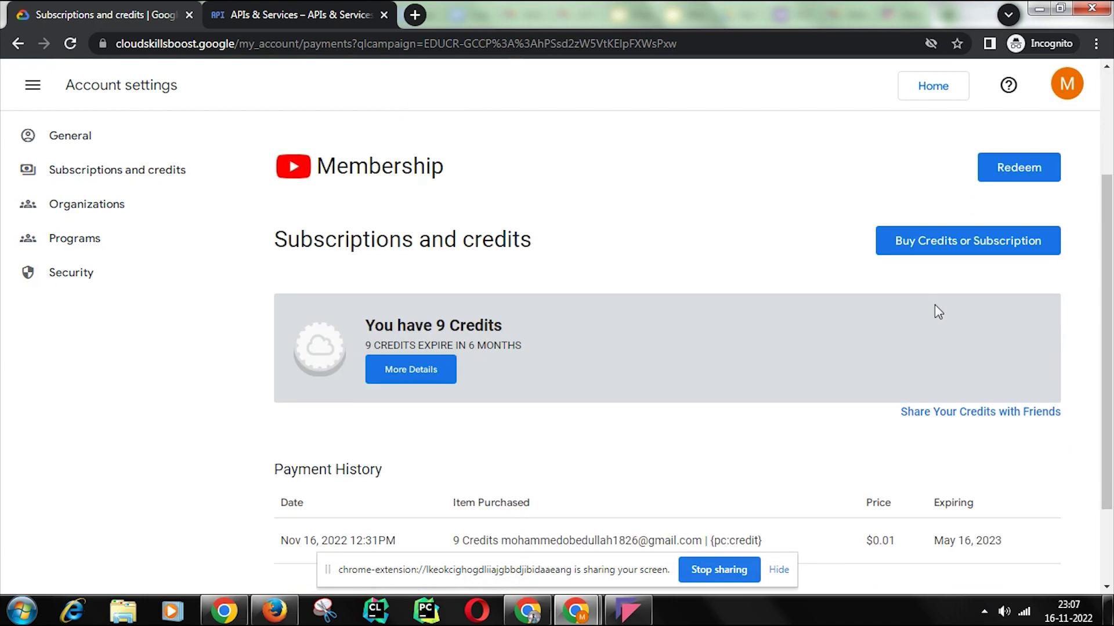
scroll(795, 341, "down", 2)
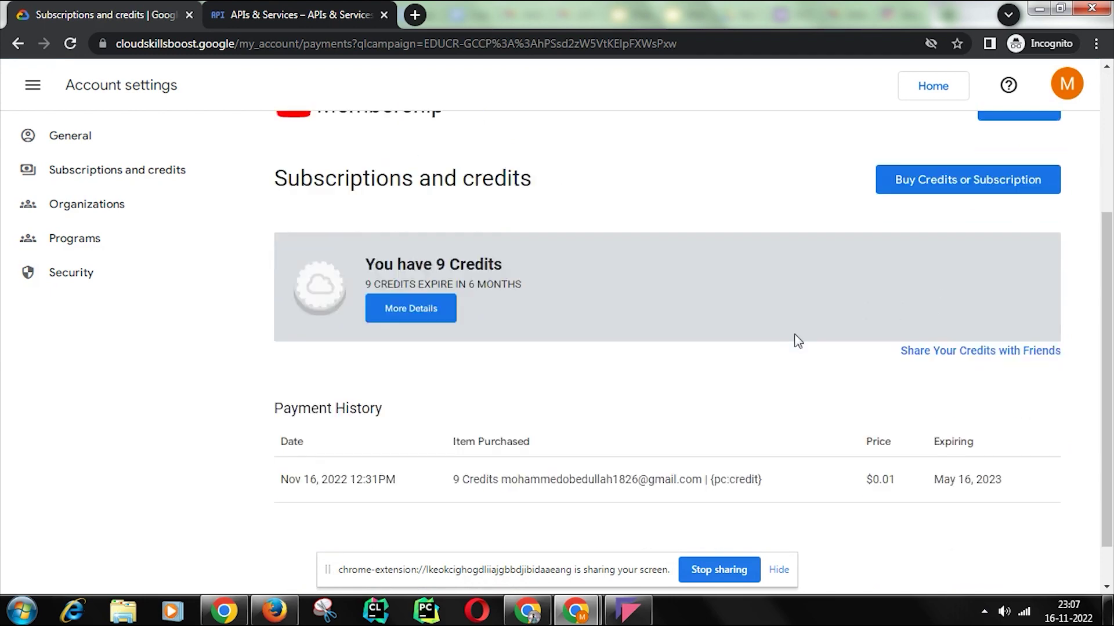
scroll(795, 340, "up", 5)
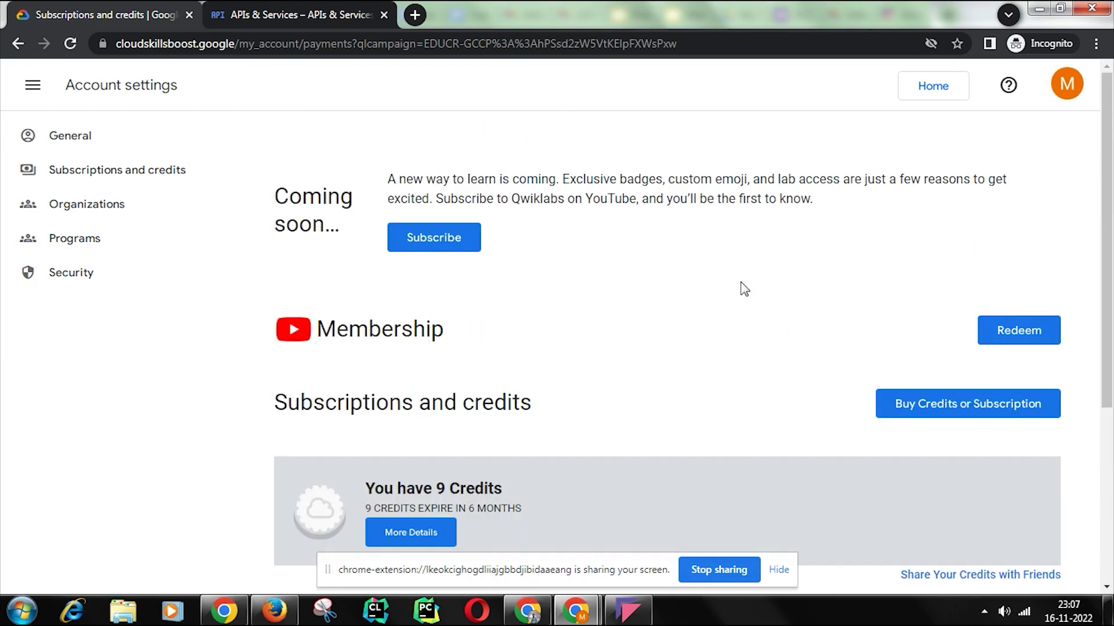
left_click(17, 43)
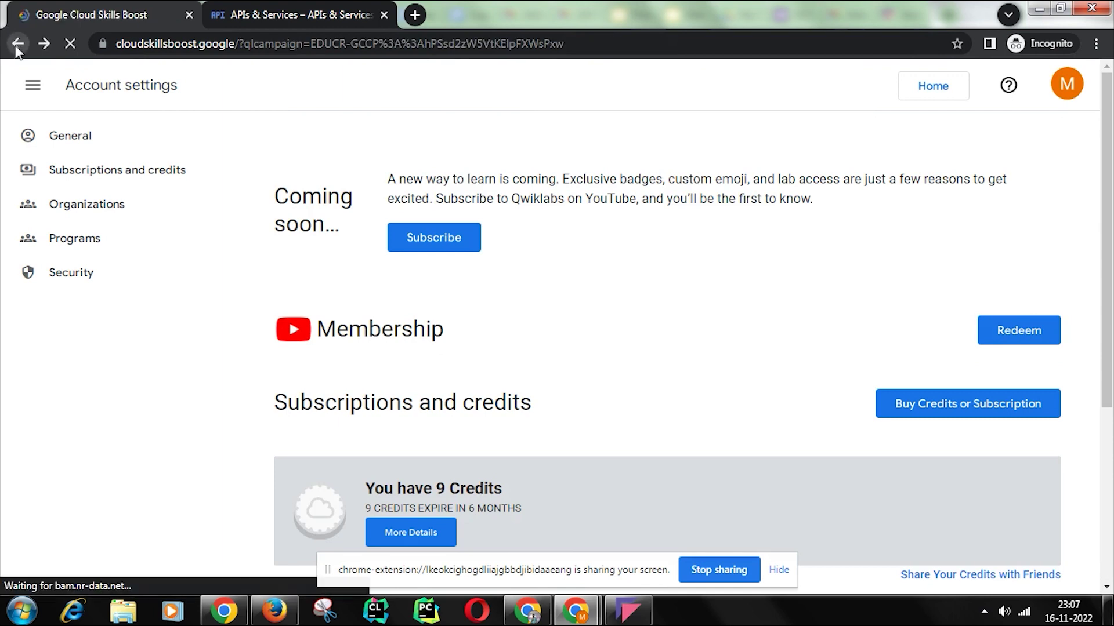
Step: Close the Cloud console tab, reload home, and confirm the Monthly Subscription badge
left_click(1062, 84)
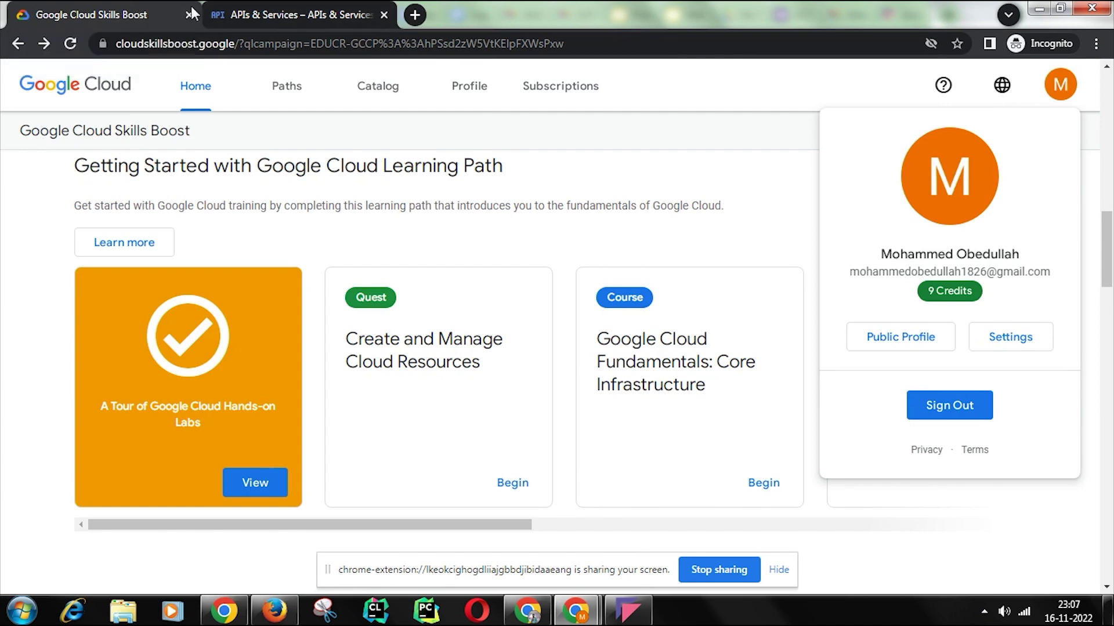
left_click(348, 15)
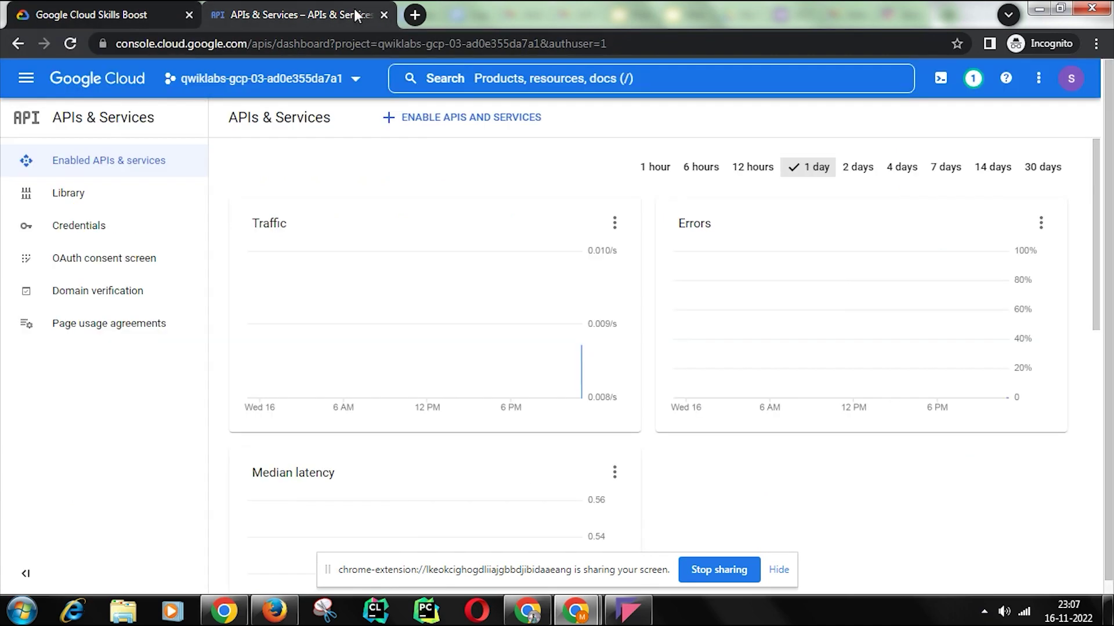
left_click(384, 15)
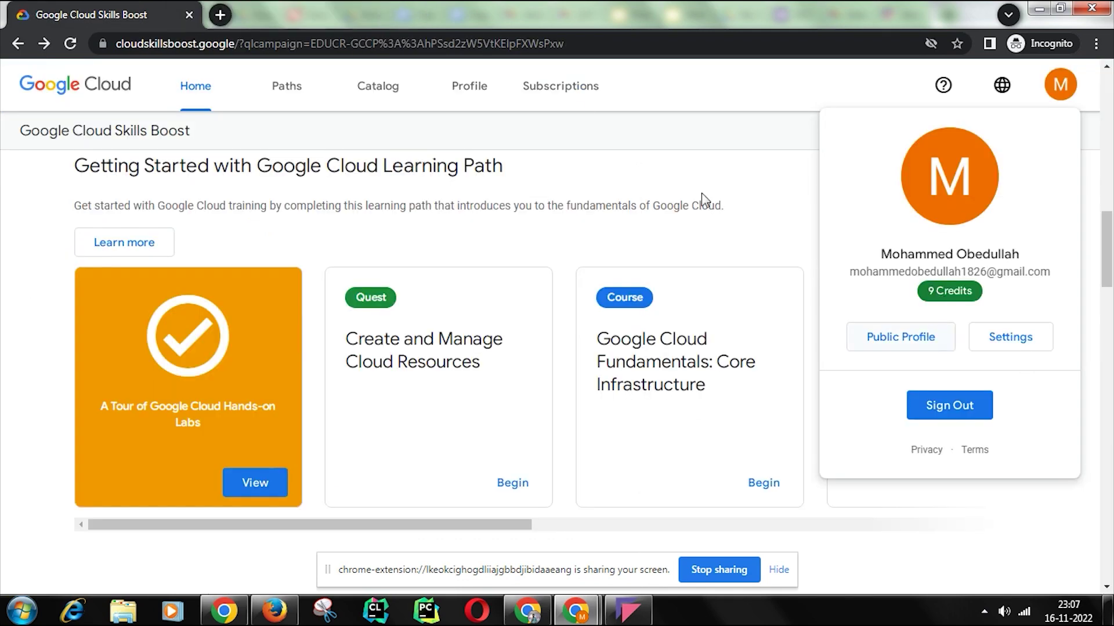
left_click(68, 45)
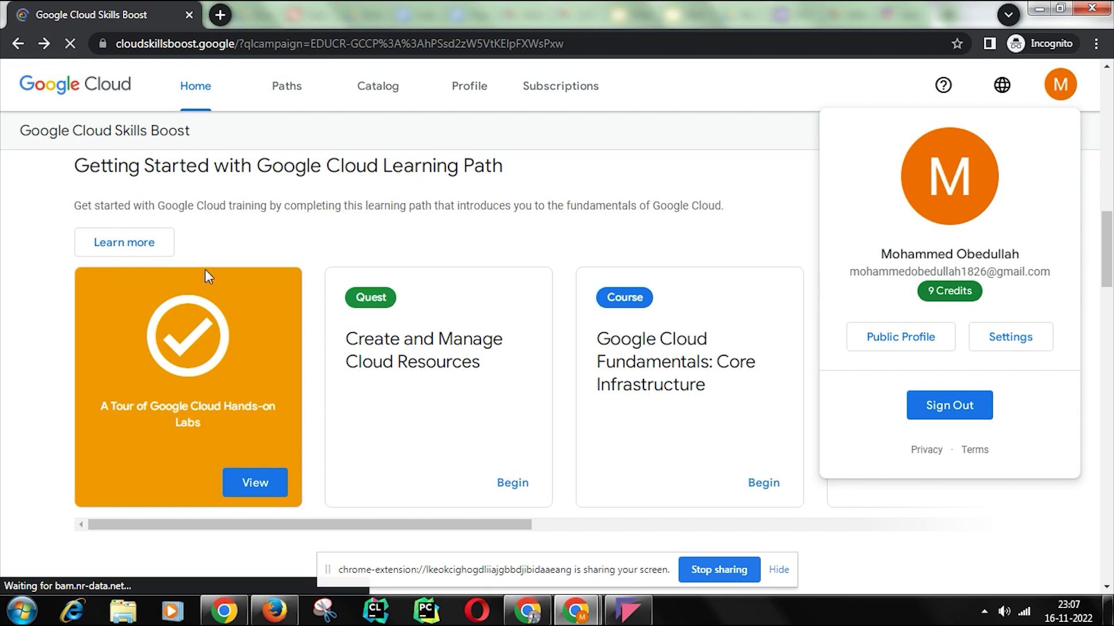
left_click(1060, 86)
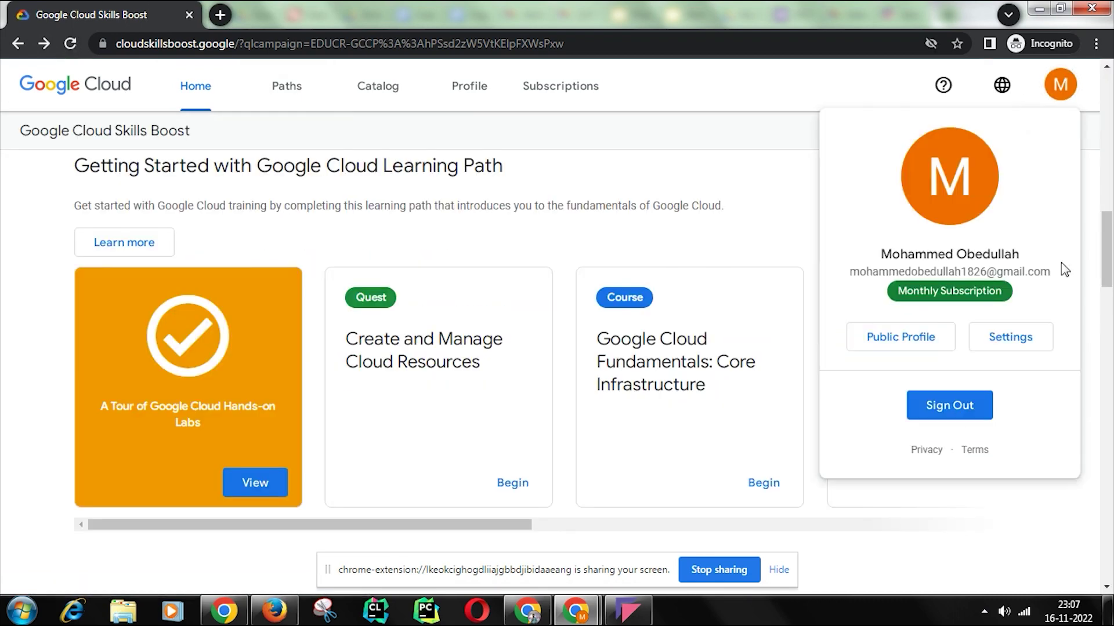
left_click_drag(1026, 299, 894, 290)
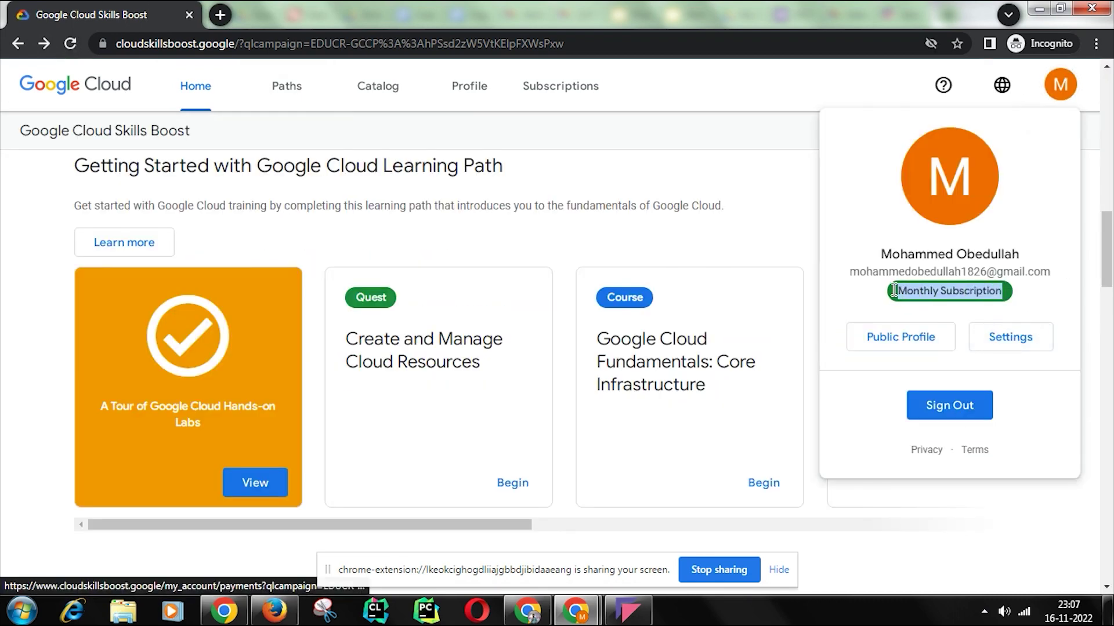